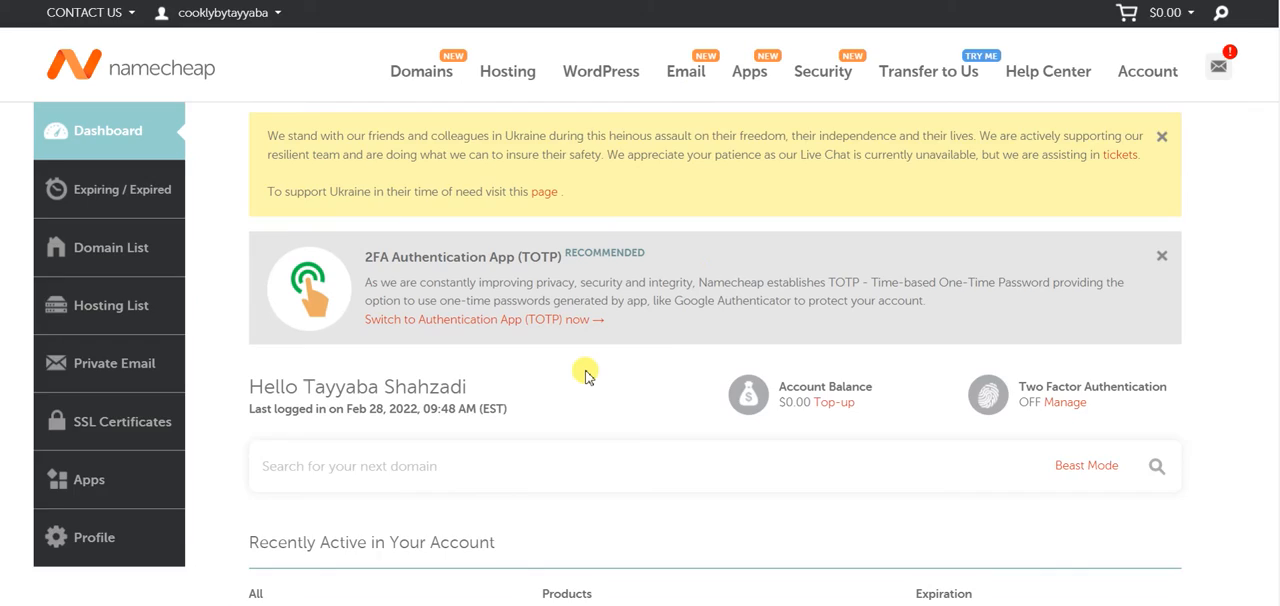
pyautogui.scroll(-3, 580, 370)
pyautogui.scroll(-5, 580, 370)
pyautogui.scroll(8, 580, 370)
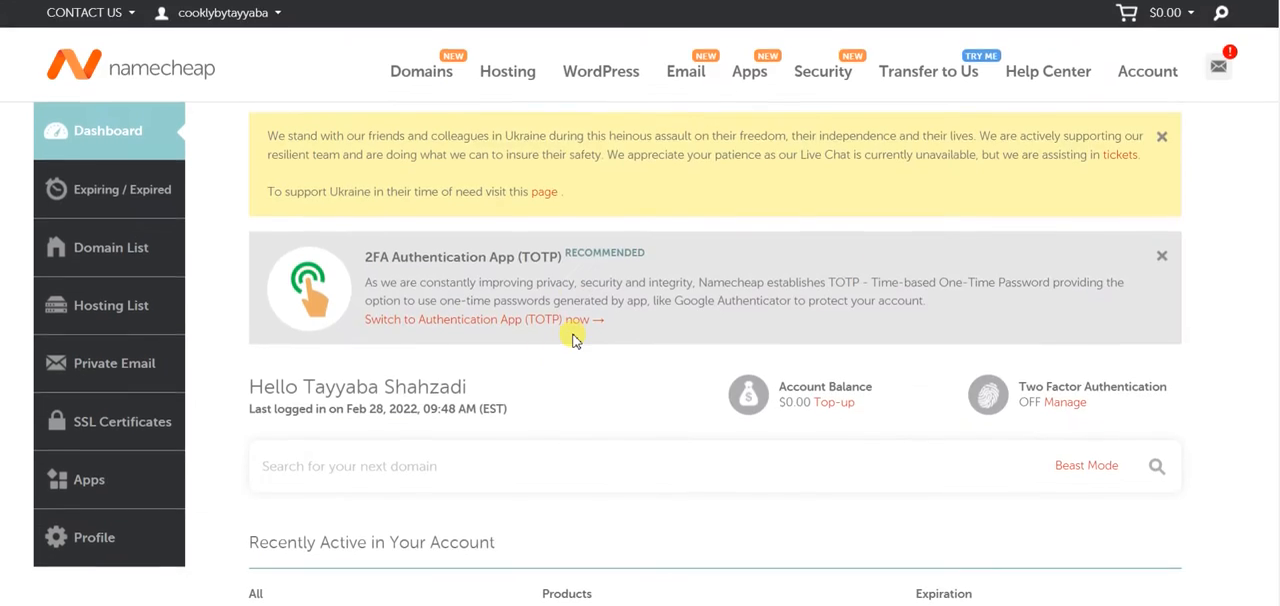
pyautogui.scroll(-5, 485, 375)
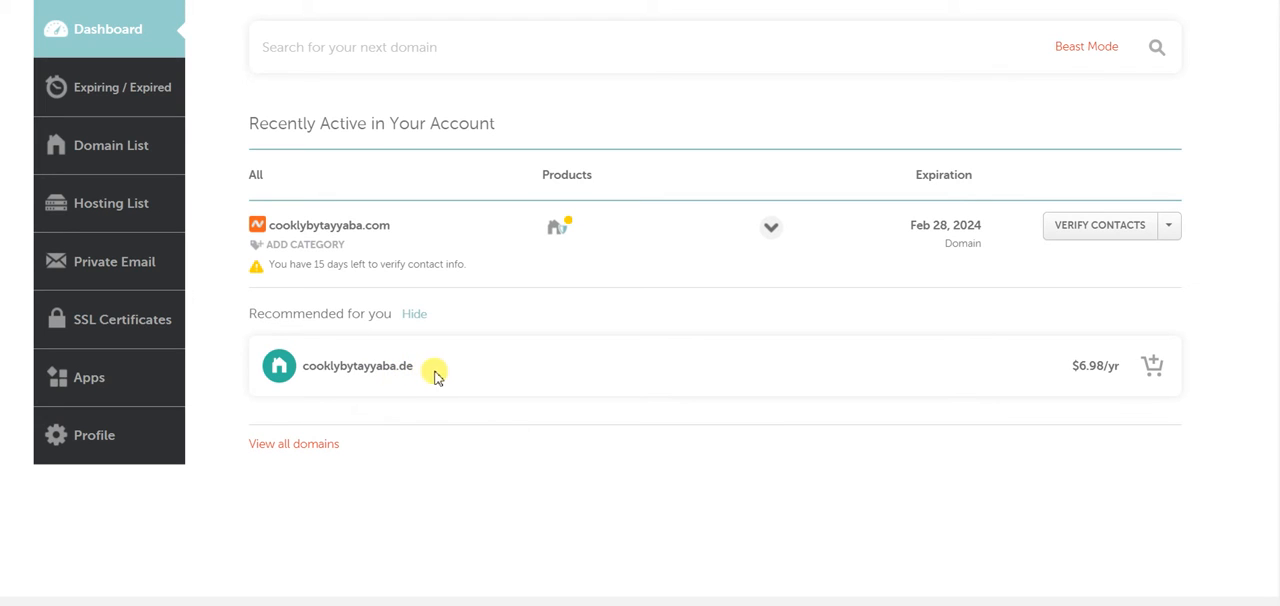
# - Select the domain name cooklybytayyaba.de in Namecheap's Recently Active list for copying
pyautogui.moveTo(416, 366); pyautogui.dragTo(305, 368)
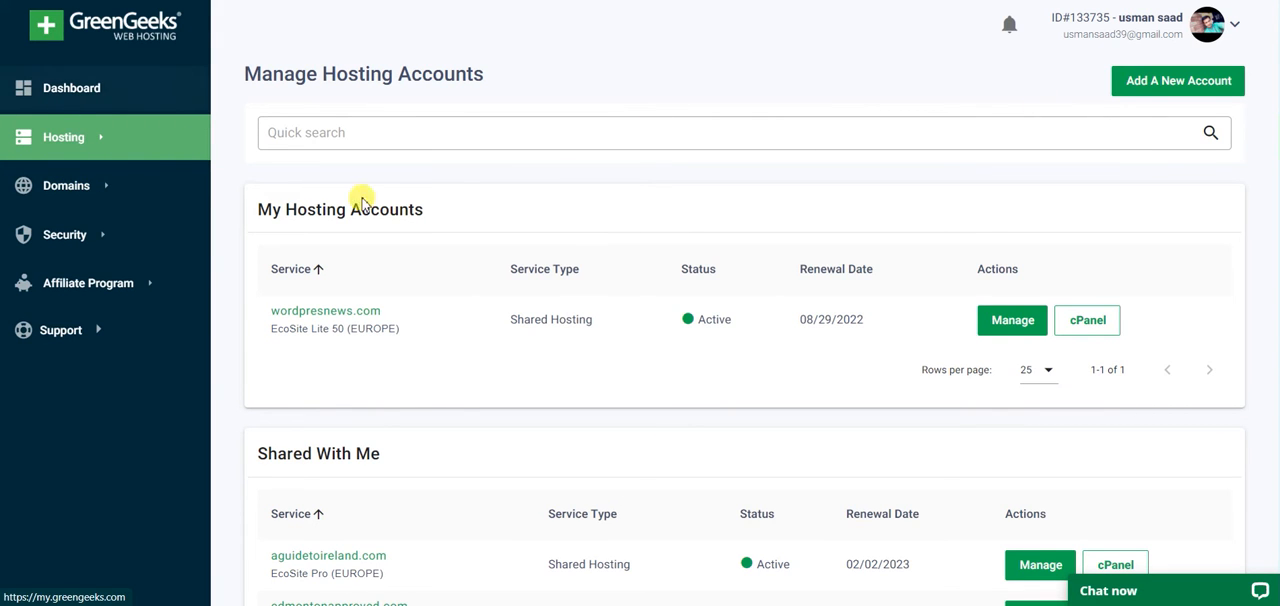
pyautogui.scroll(-2, 310, 430)
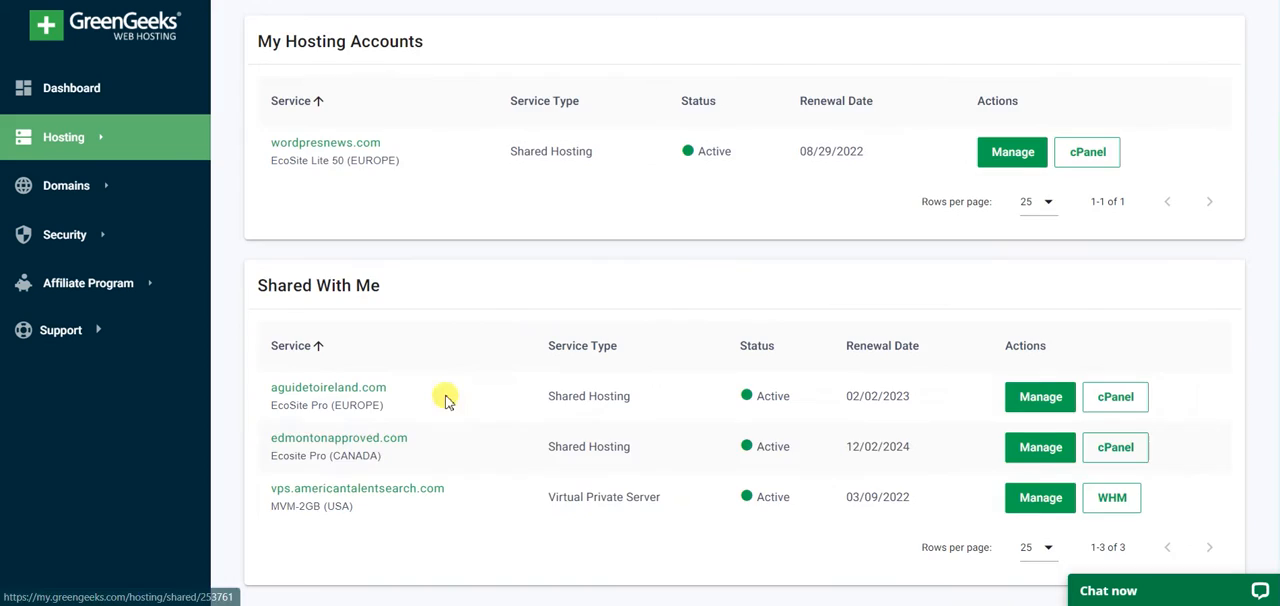
pyautogui.scroll(2, 370, 428)
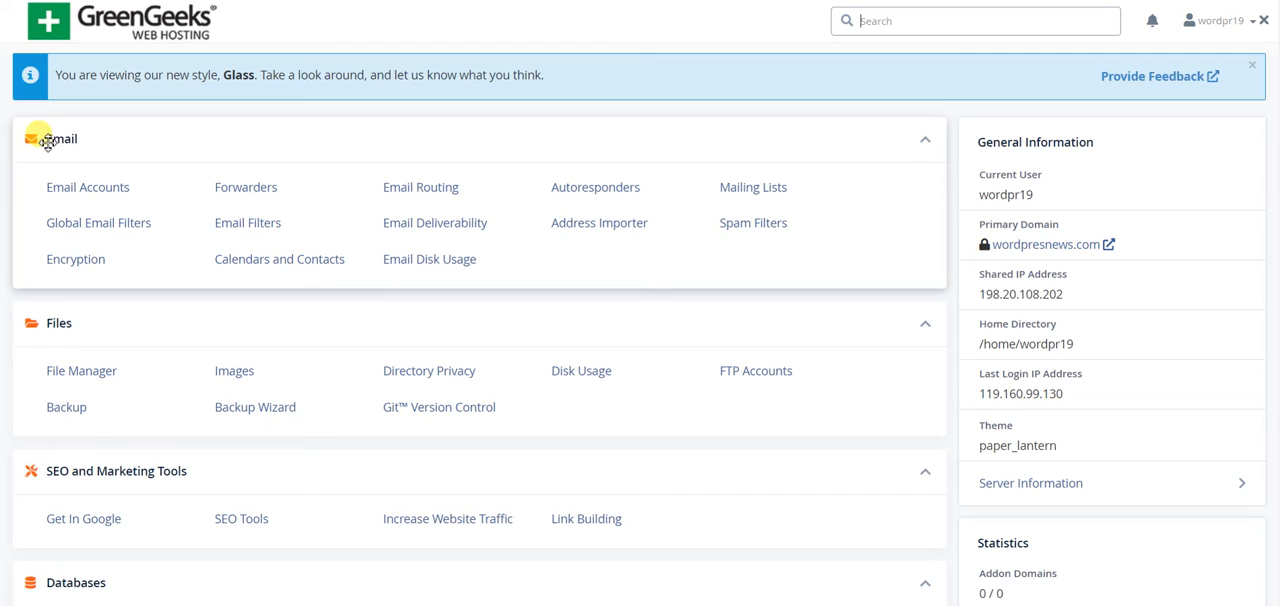
pyautogui.scroll(-3, 90, 300)
pyautogui.scroll(-2, 100, 310)
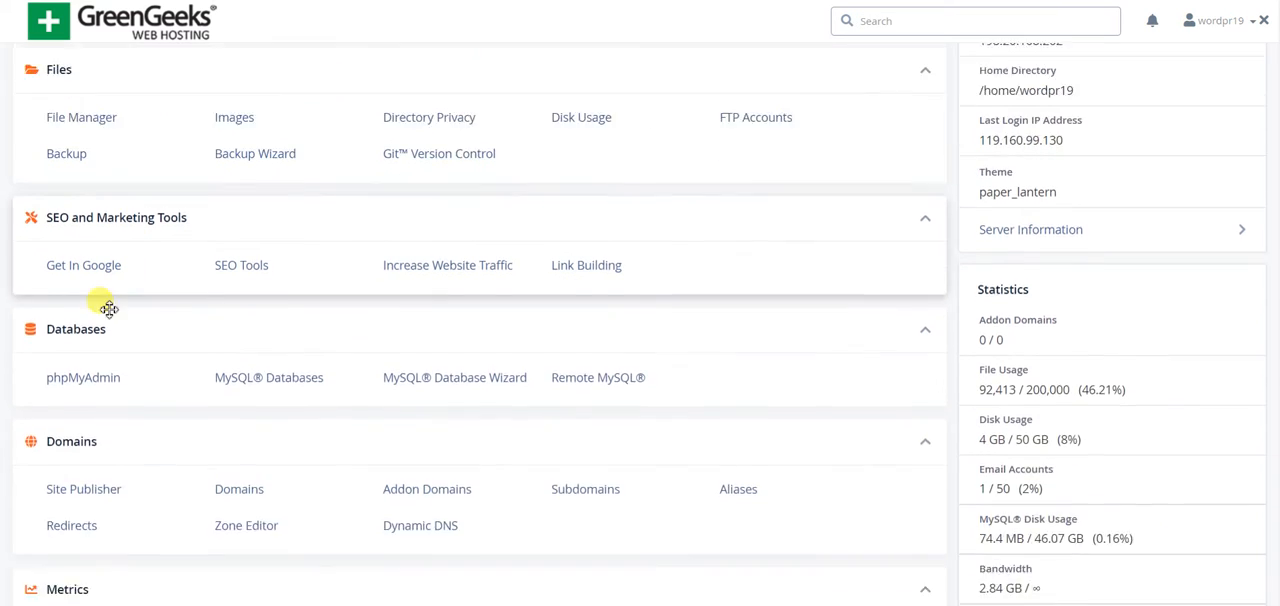
pyautogui.scroll(-2, 108, 308)
pyautogui.scroll(-1, 110, 308)
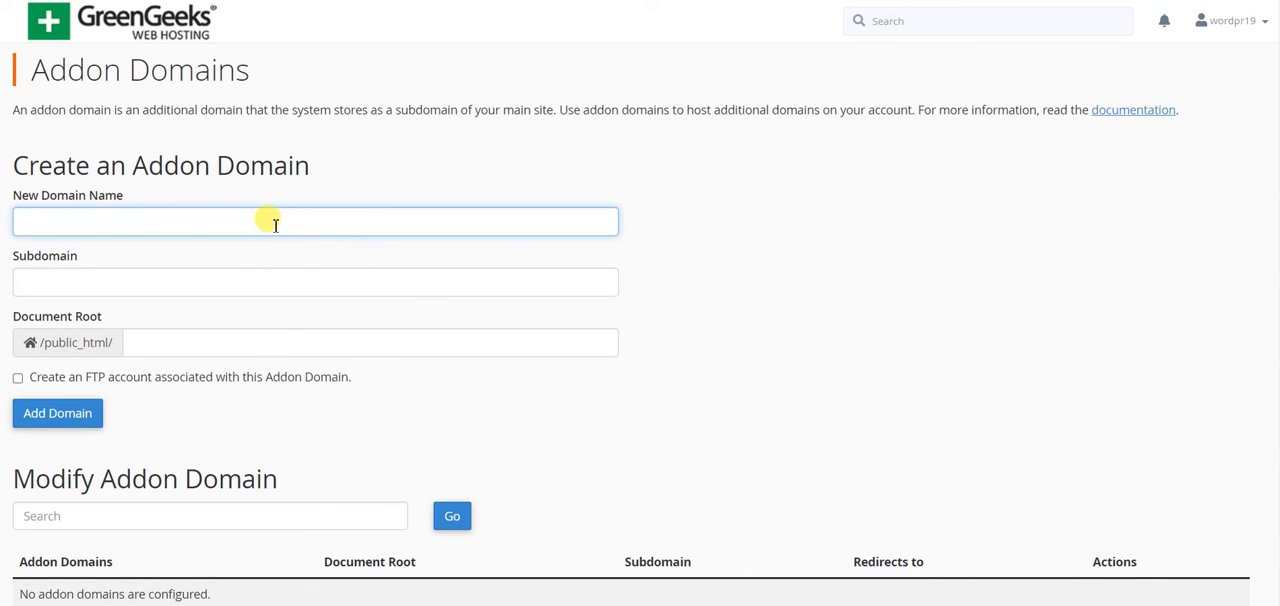
# - Paste cooklybytayyaba.de into New Domain Name so subdomain and document root auto-fill
pyautogui.click(274, 222)
pyautogui.write('cooklybytayyaba.de')
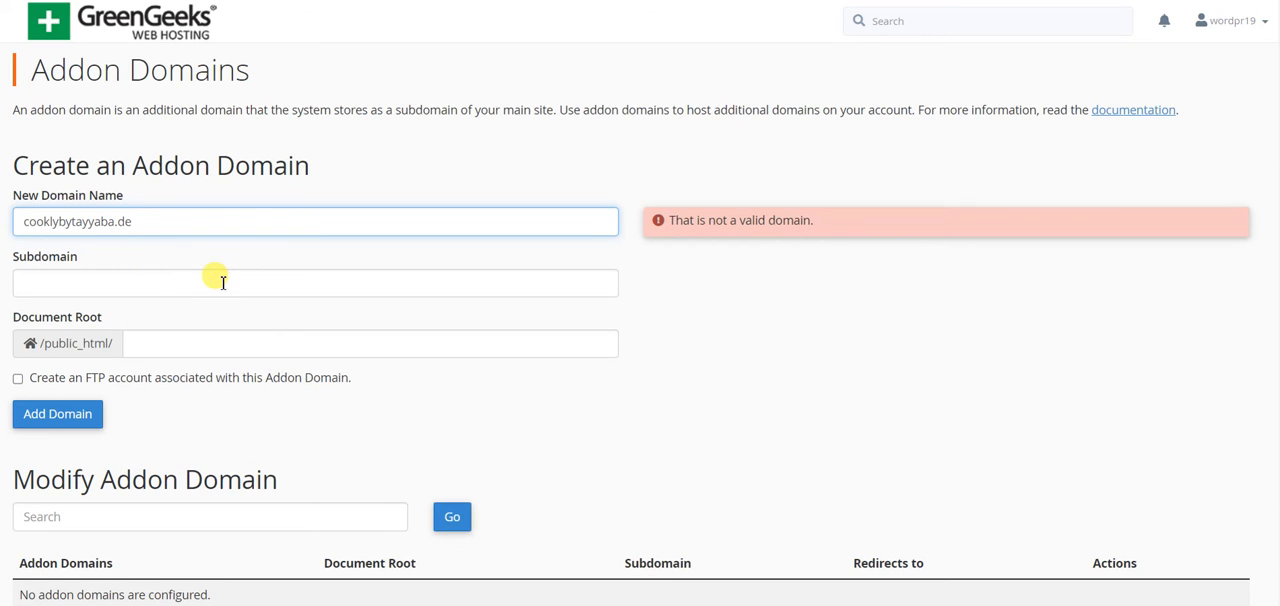
pyautogui.click(22, 221)
pyautogui.write('htt')
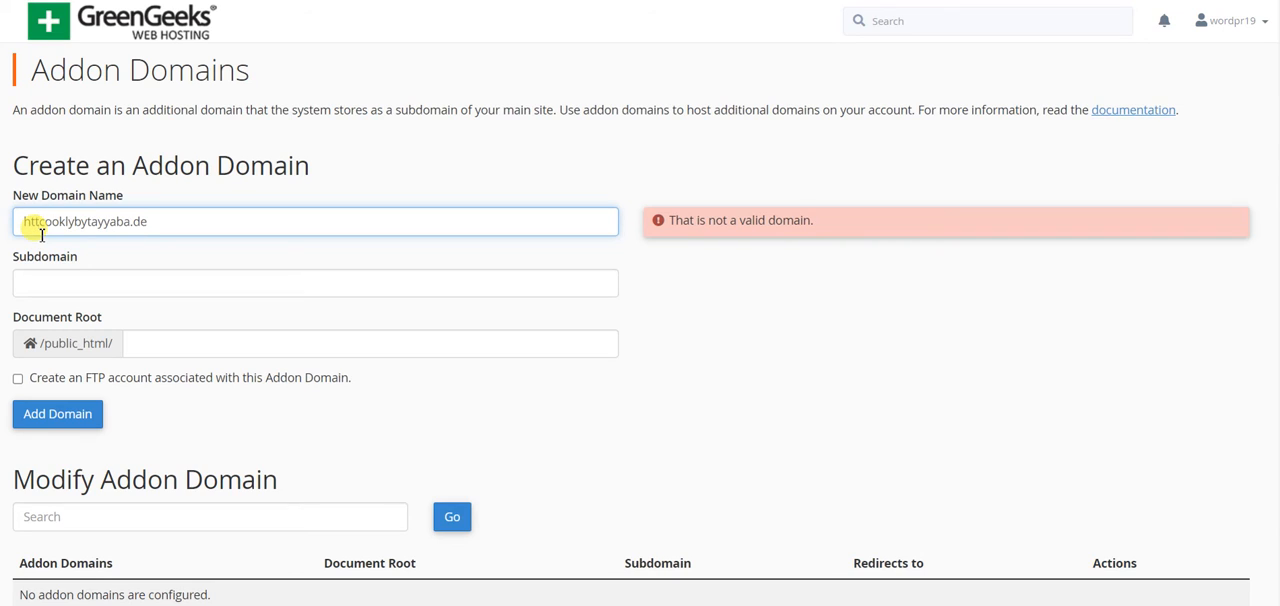
pyautogui.write('ps://')
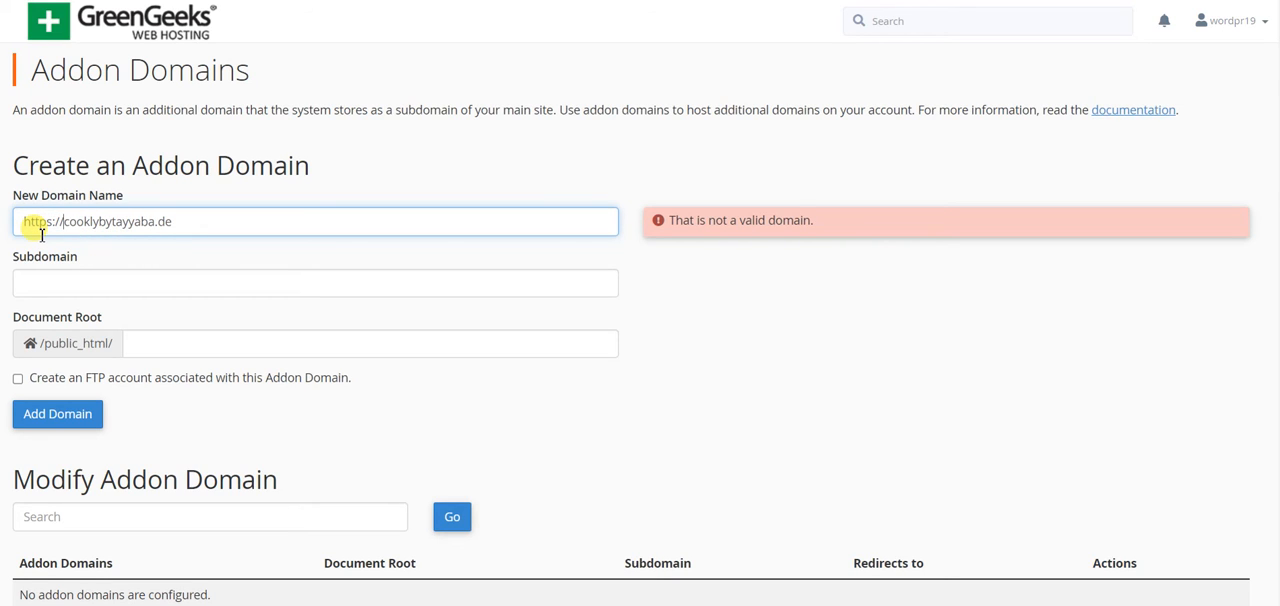
pyautogui.click(710, 372)
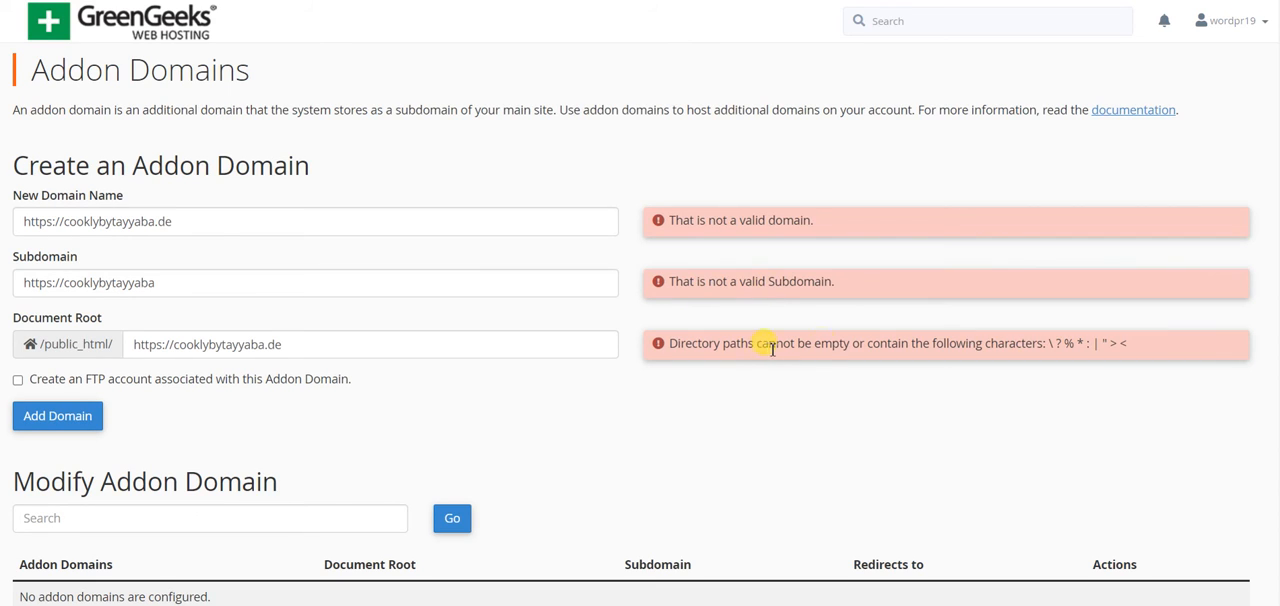
pyautogui.click(220, 221)
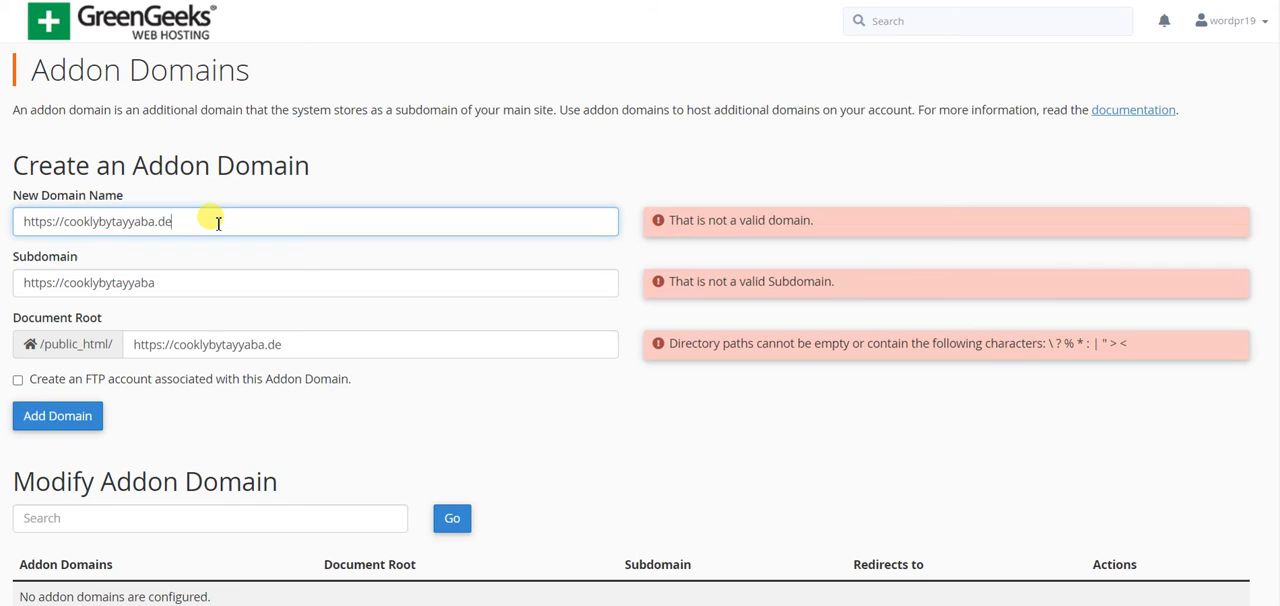
pyautogui.click(364, 186)
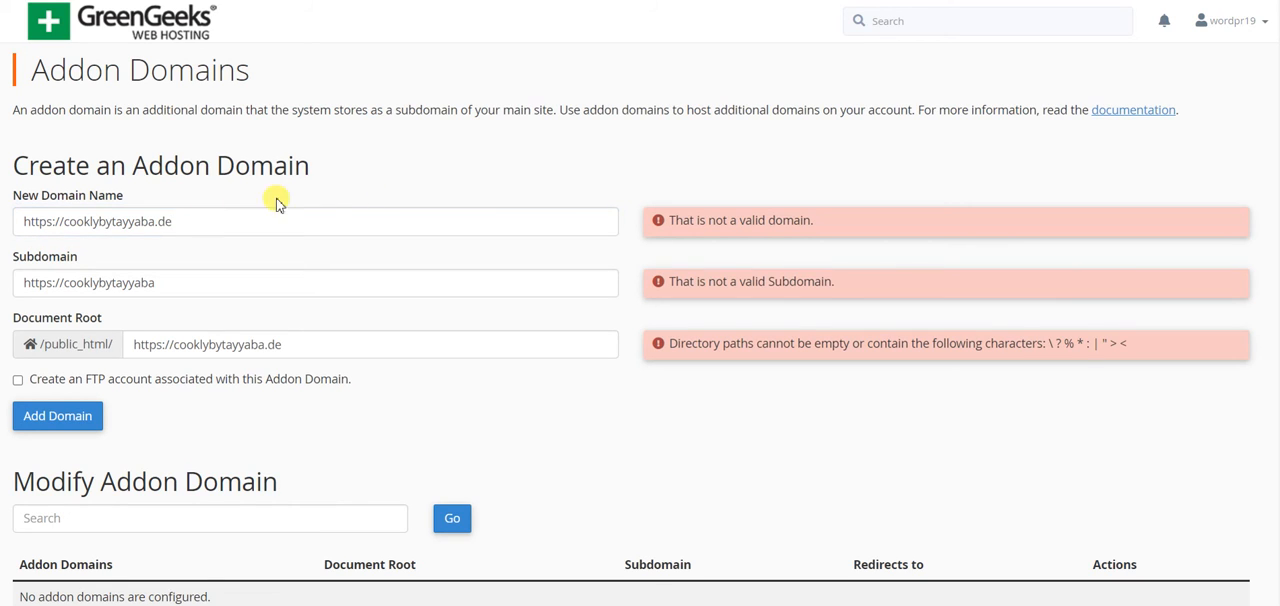
pyautogui.moveTo(62, 221); pyautogui.dragTo(28, 221)
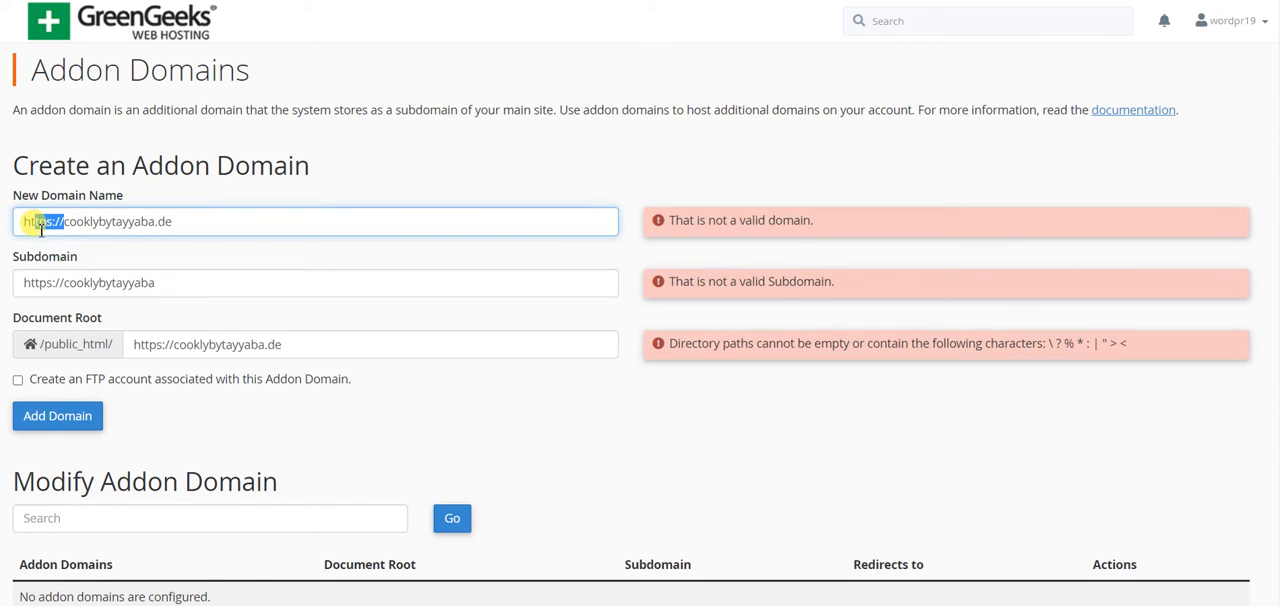
pyautogui.press('Delete')
pyautogui.press('BackSpace')
pyautogui.click(320, 90)
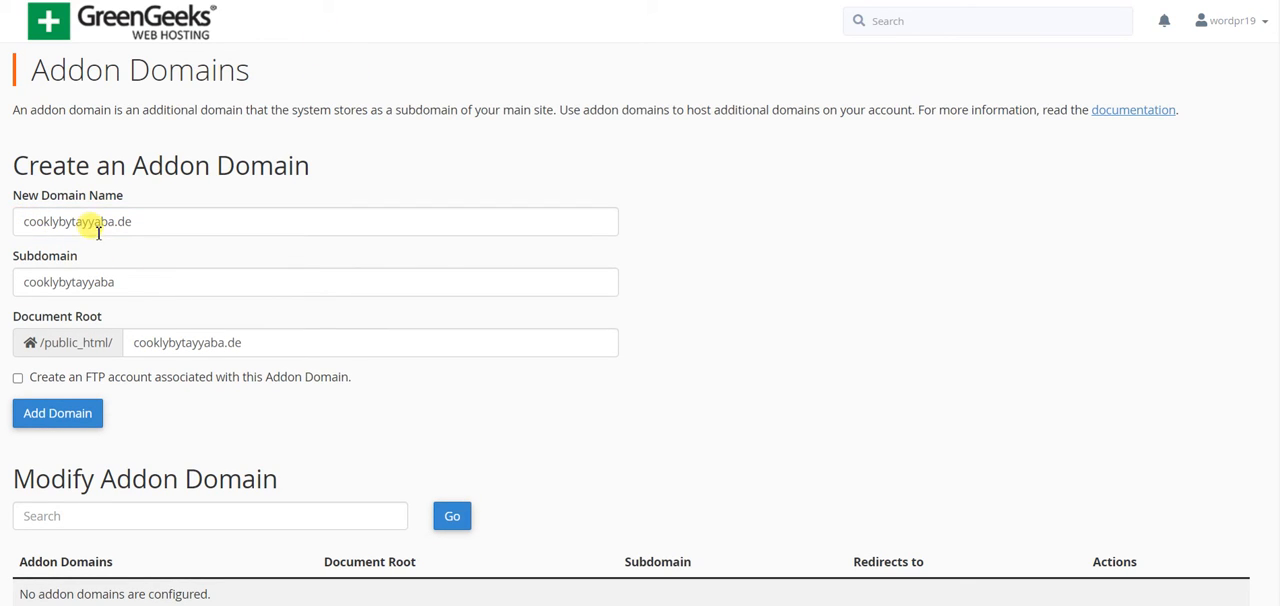
pyautogui.click(165, 221)
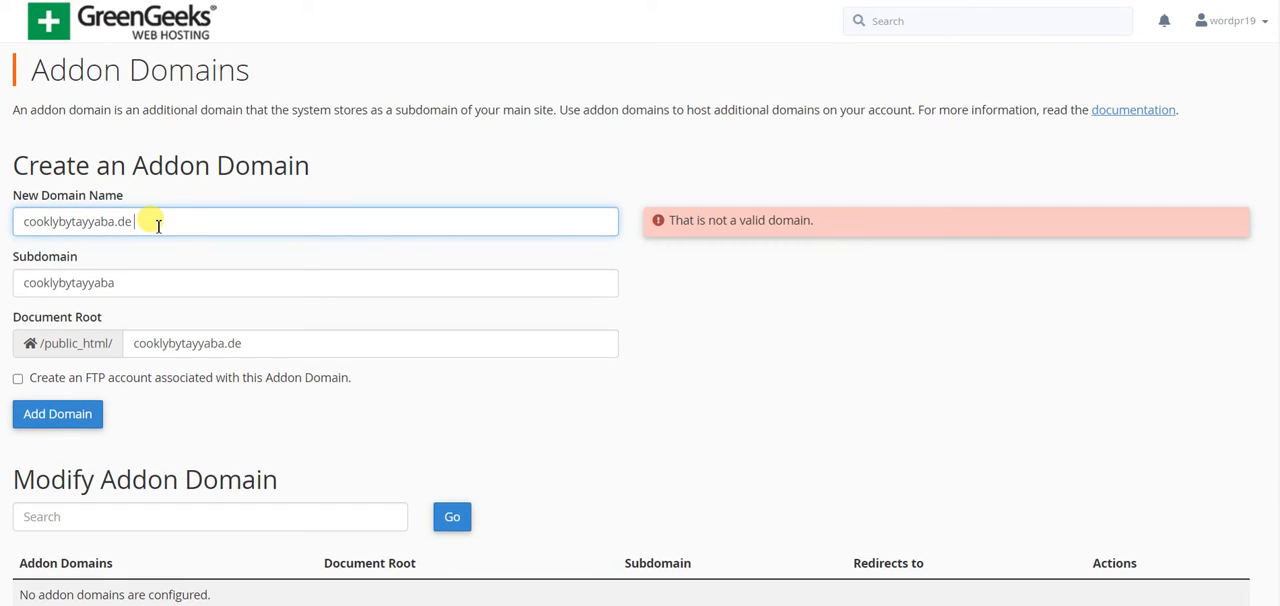
pyautogui.press('BackSpace')
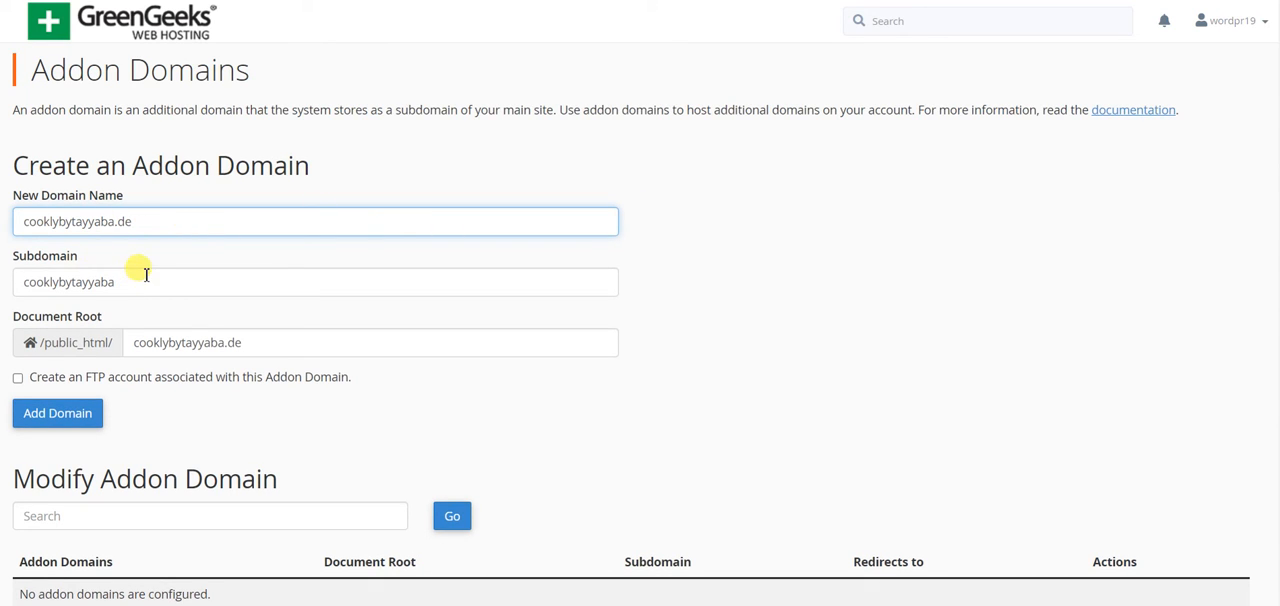
# - Tick then untick 'Create an FTP account associated with this Addon Domain'
pyautogui.click(18, 377)
pyautogui.scroll(-2, 240, 400)
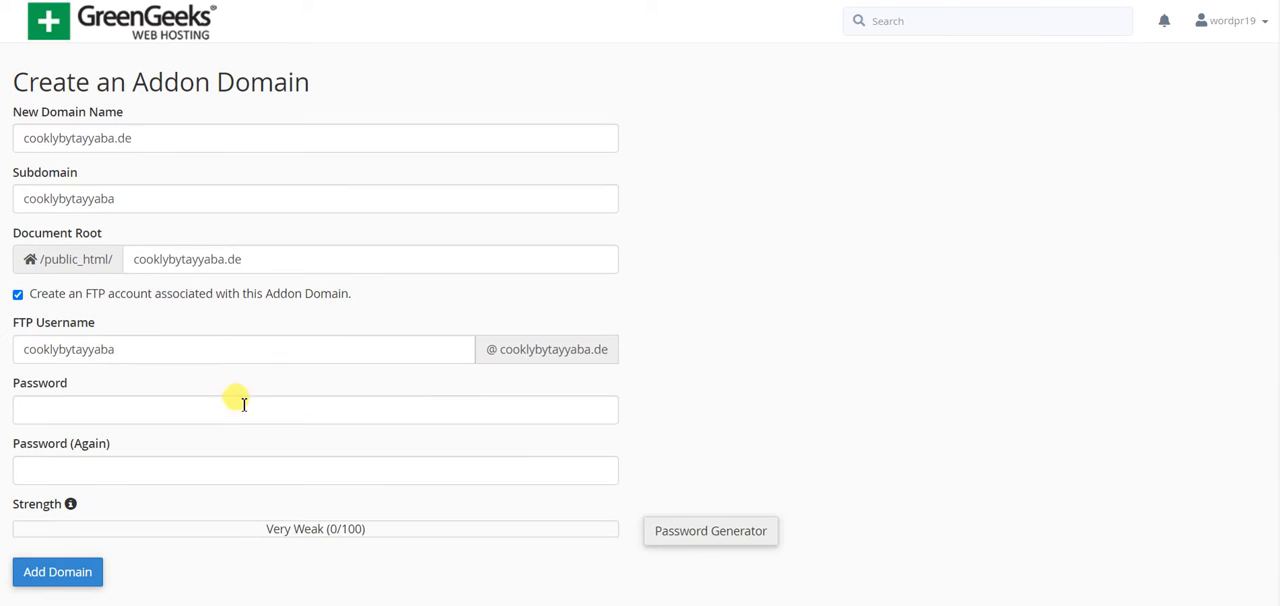
pyautogui.scroll(-2, 100, 390)
pyautogui.scroll(1, 152, 382)
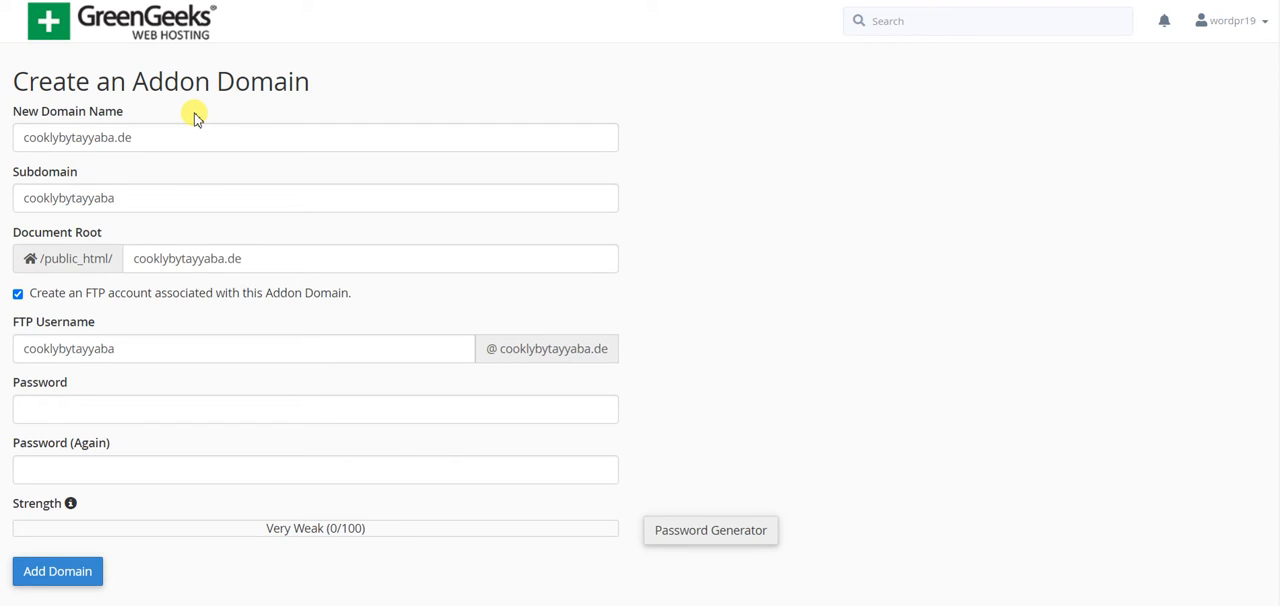
pyautogui.click(18, 293)
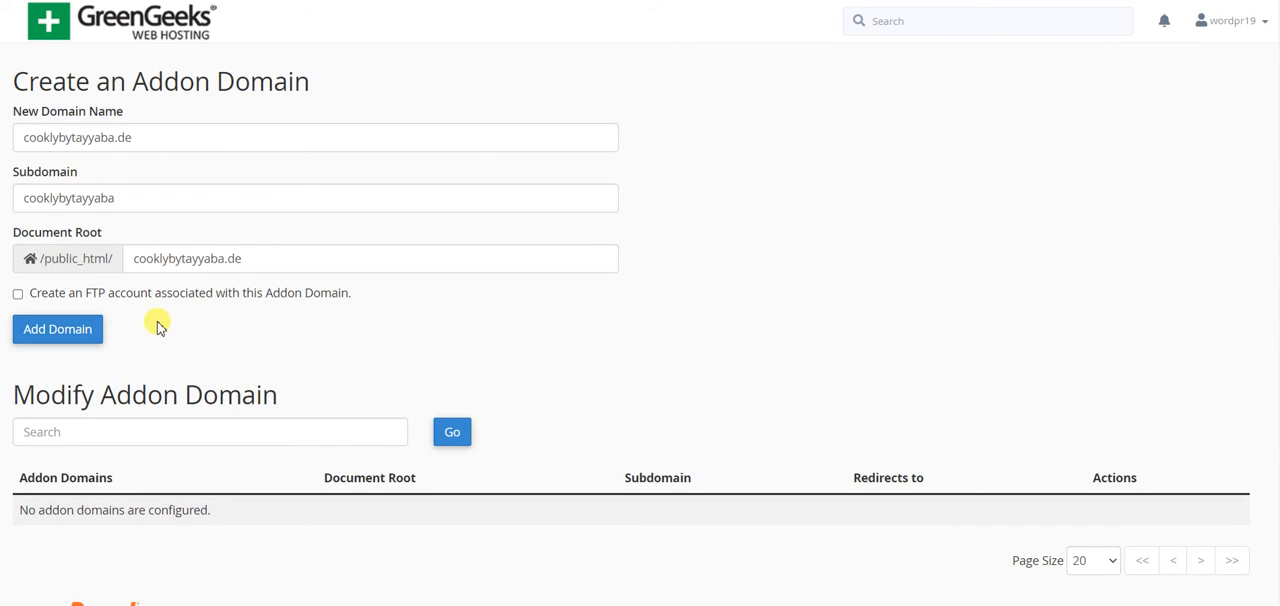
# - Submit the addon domain, hit the limit-0 error, and move to another hosting account's Addon Domains
pyautogui.click(65, 329)
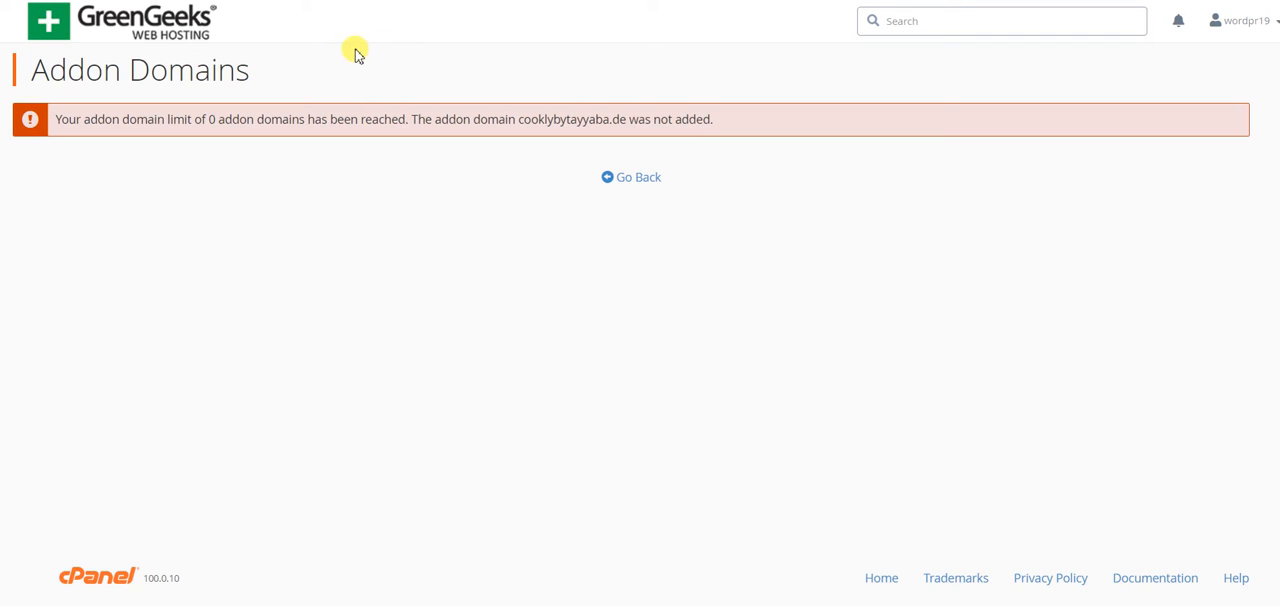
pyautogui.click(226, 30)
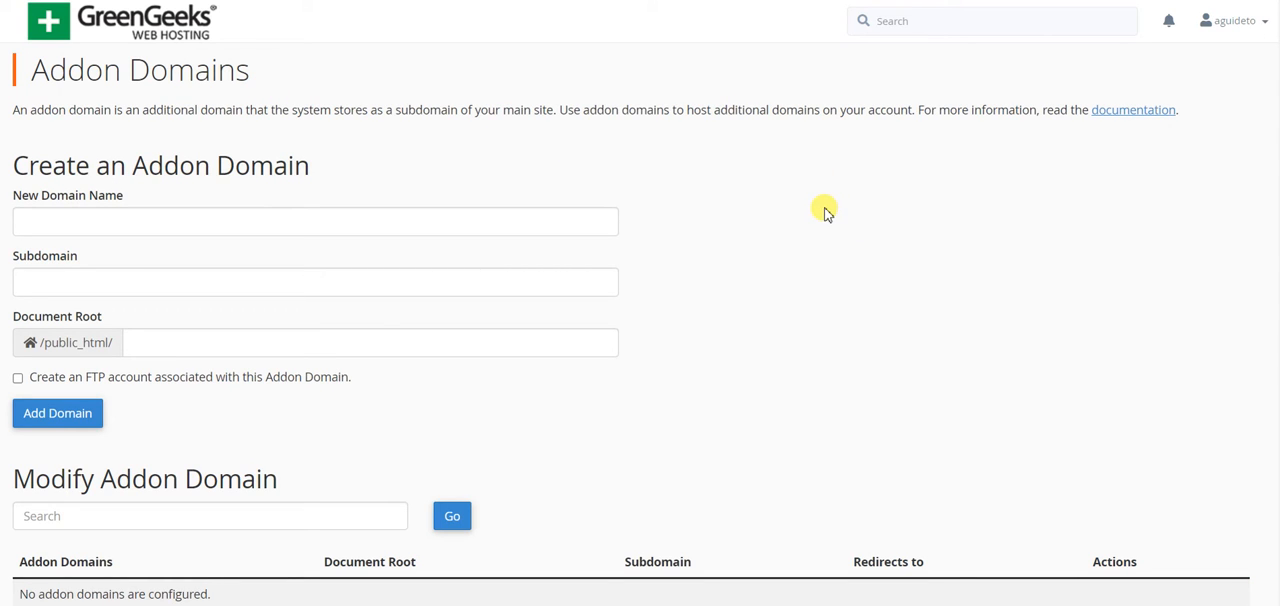
# - Add cooklybytayyaba.de as an addon domain with auto-filled subdomain and document root /public_html/cooklybytayyaba.de
pyautogui.click(322, 222)
pyautogui.click(120, 250)
pyautogui.write('cooklybytayyaba.de')
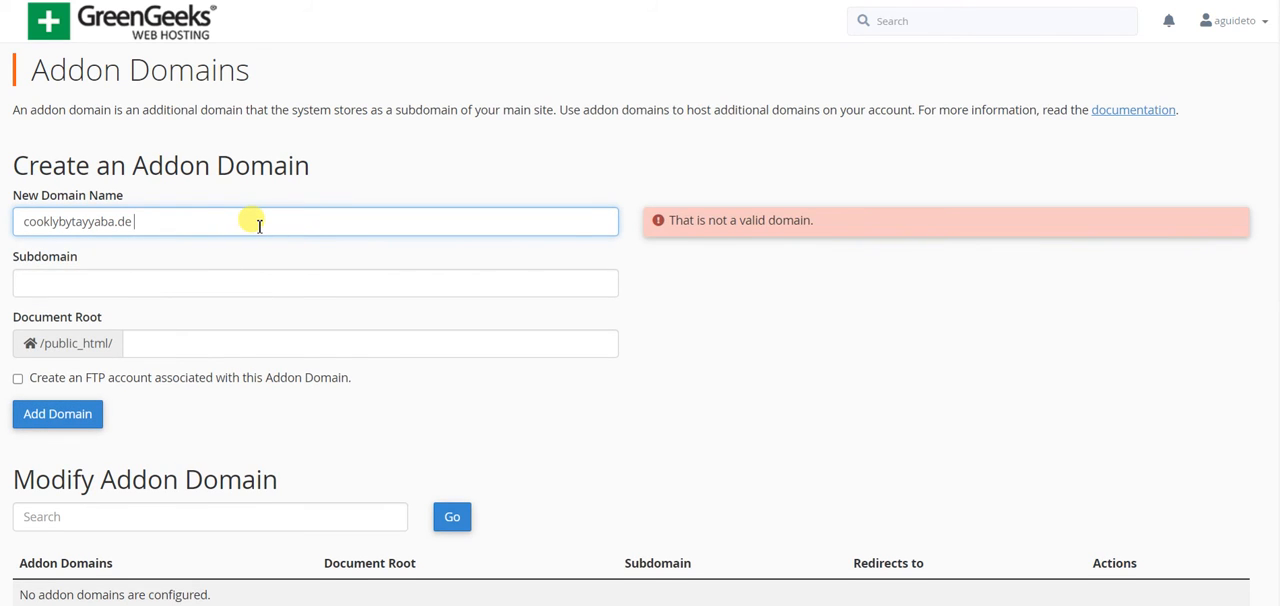
pyautogui.press('BackSpace')
pyautogui.click(260, 255)
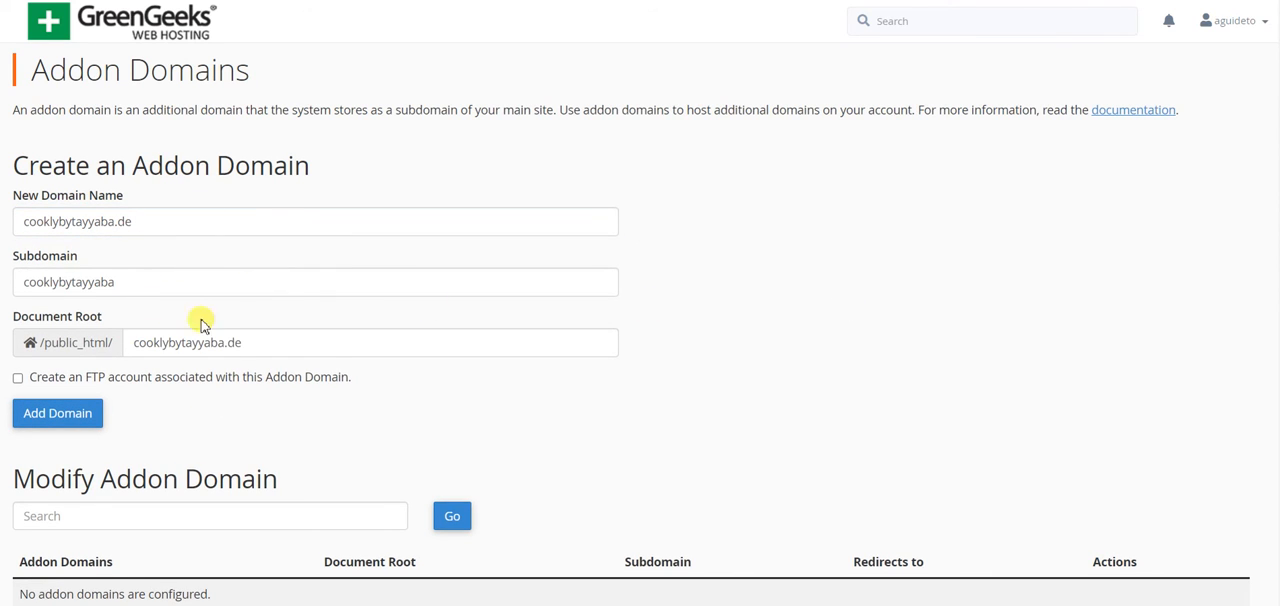
pyautogui.click(57, 413)
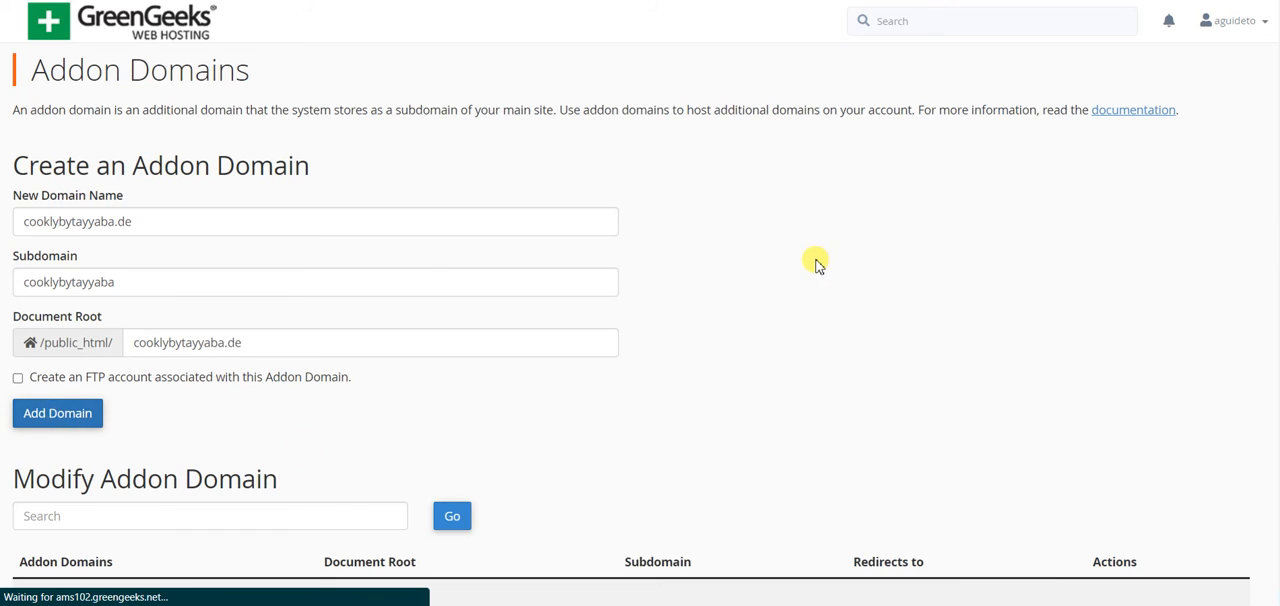
pyautogui.scroll(-1, 815, 262)
pyautogui.scroll(-2, 686, 228)
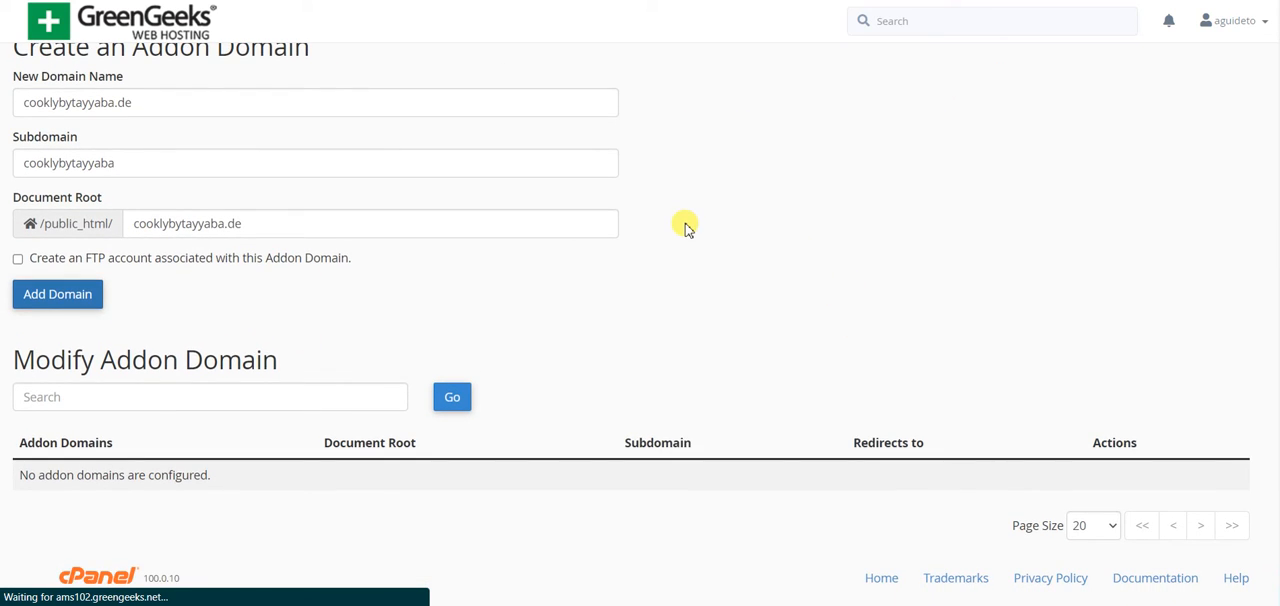
pyautogui.scroll(3, 686, 228)
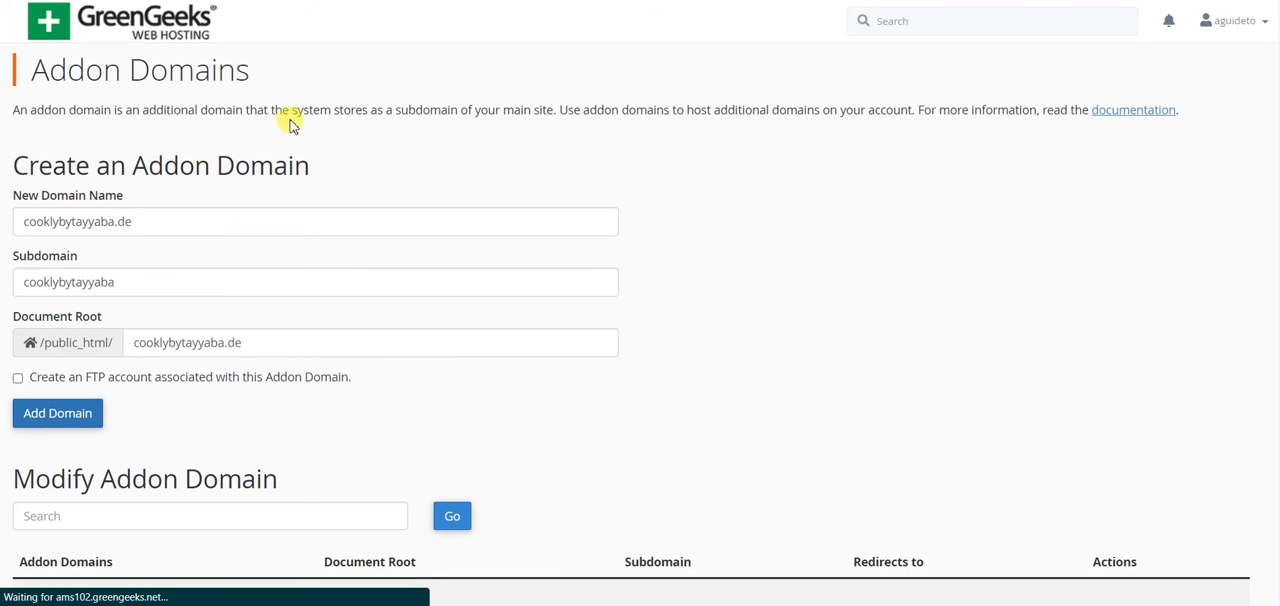
pyautogui.scroll(-3, 585, 125)
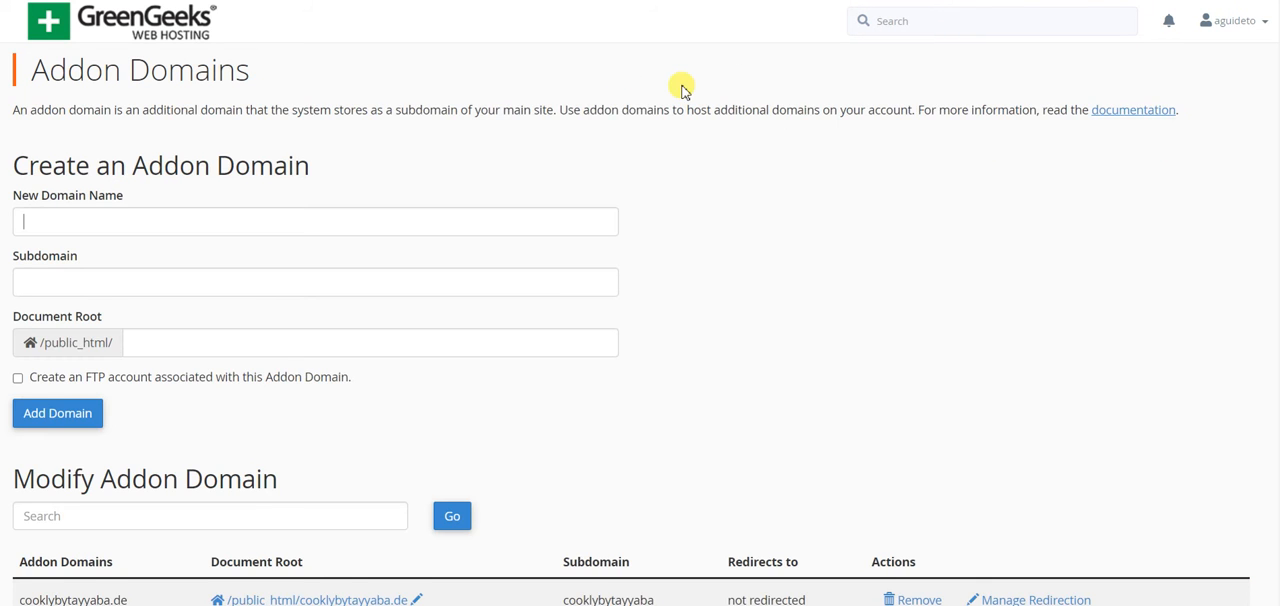
pyautogui.scroll(-3, 660, 245)
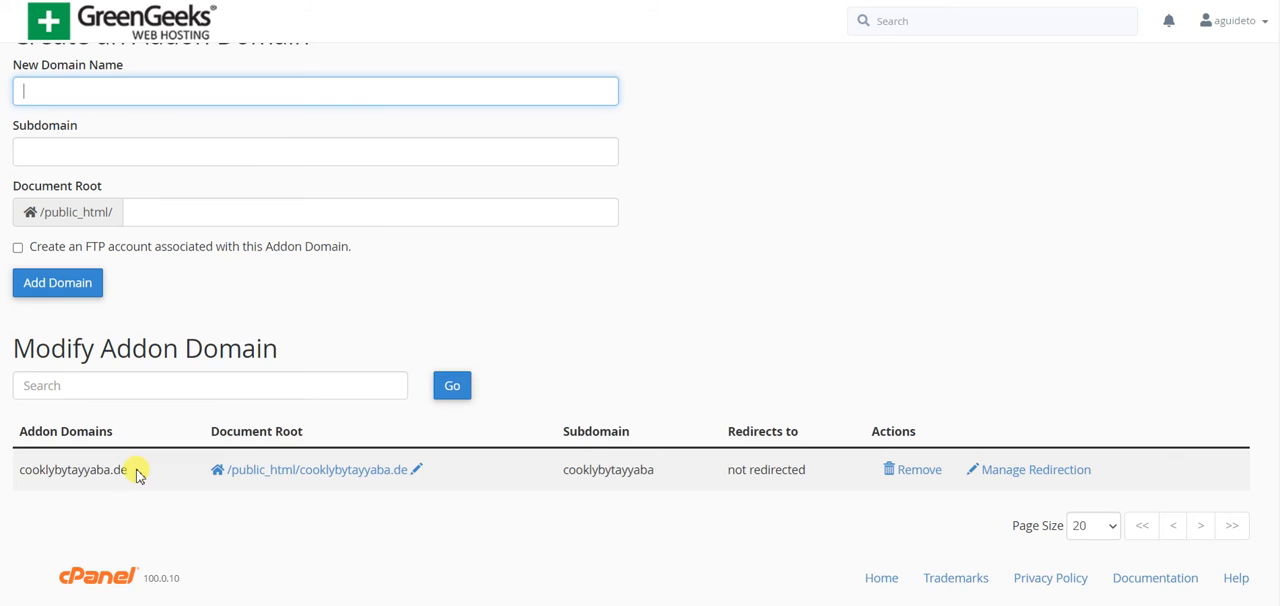
# - Highlight the new cooklybytayyaba.de entry, then return to the cPanel home page
pyautogui.moveTo(140, 476); pyautogui.dragTo(5, 472)
pyautogui.click(98, 497)
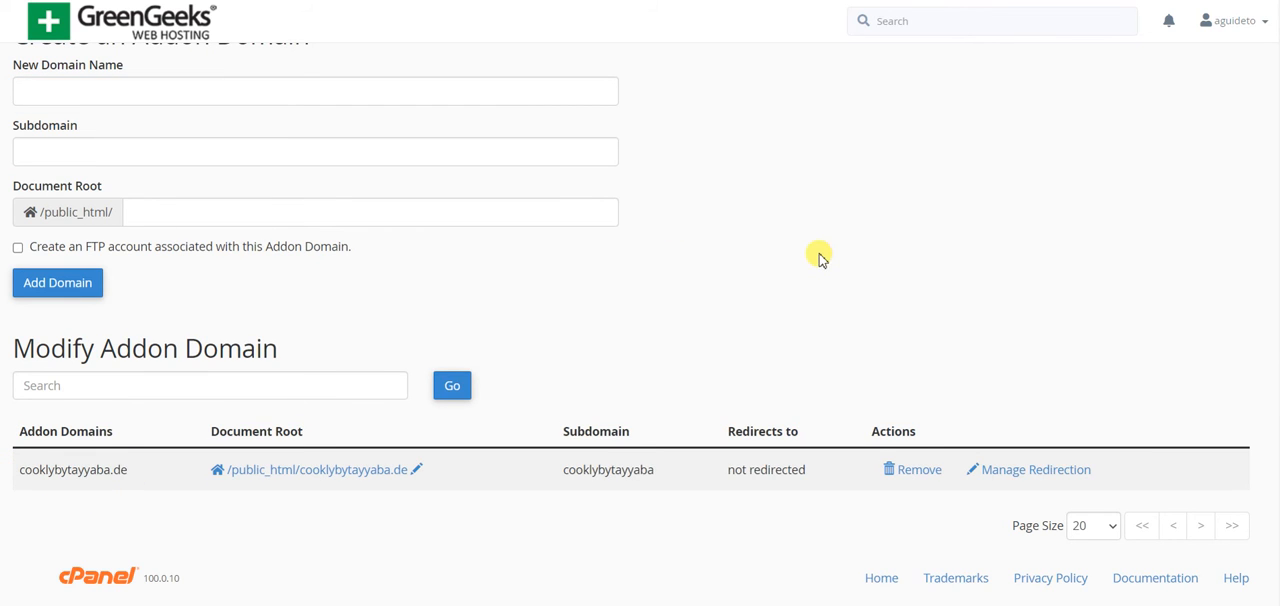
pyautogui.scroll(3, 810, 255)
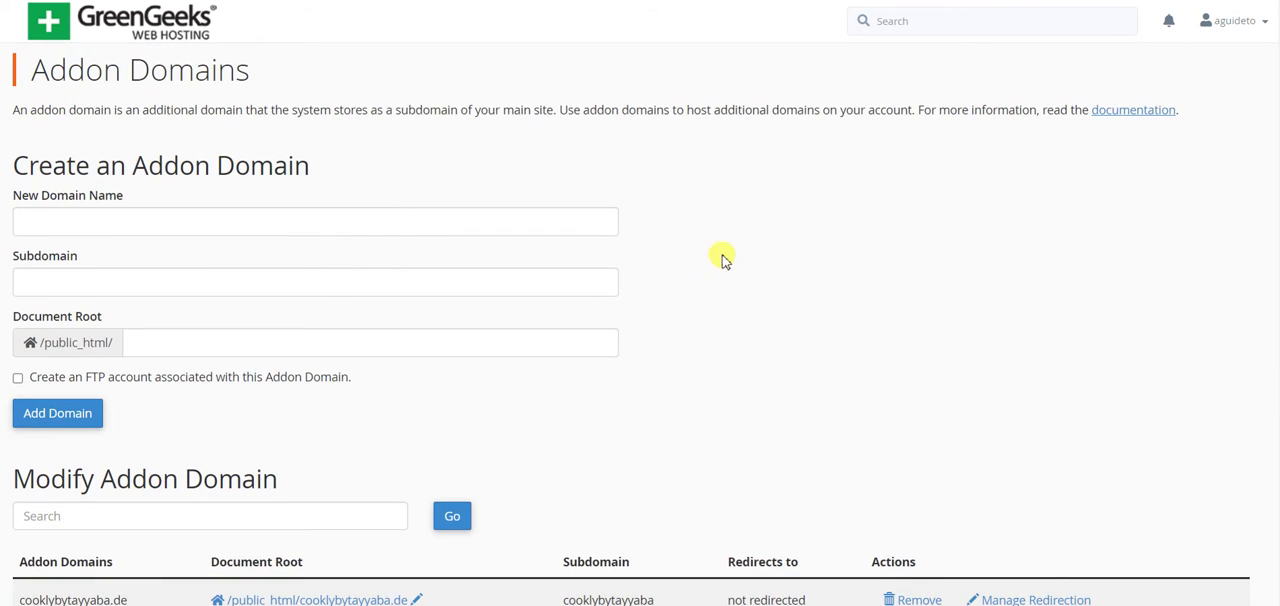
pyautogui.click(130, 28)
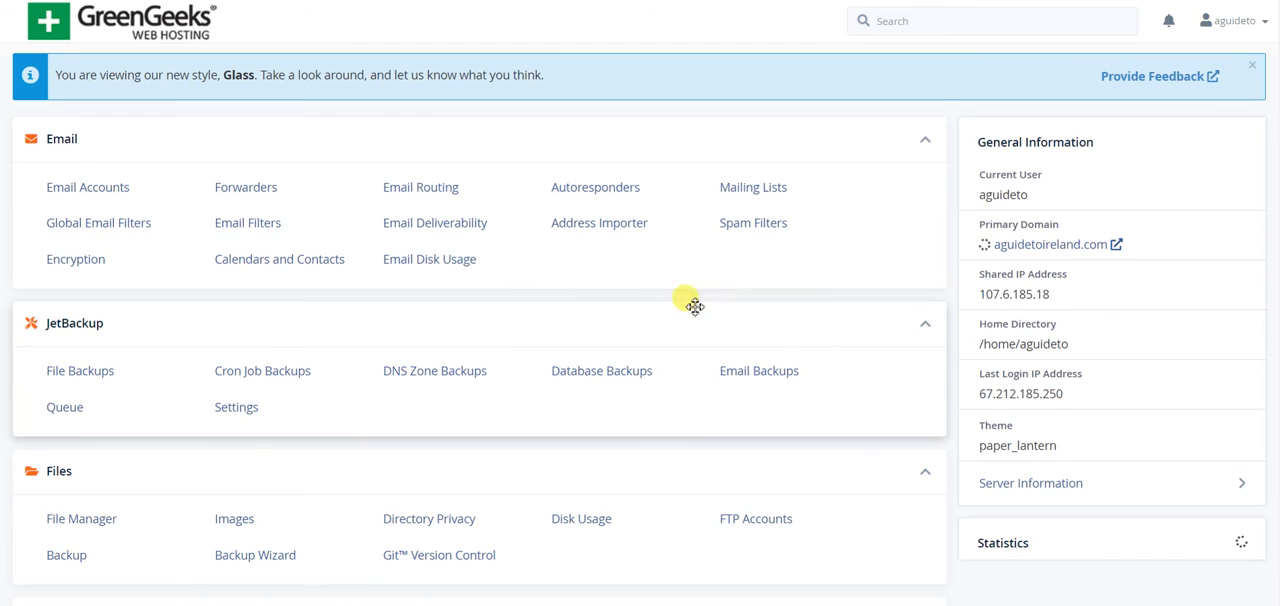
pyautogui.scroll(-5, 350, 320)
pyautogui.scroll(-8, 358, 324)
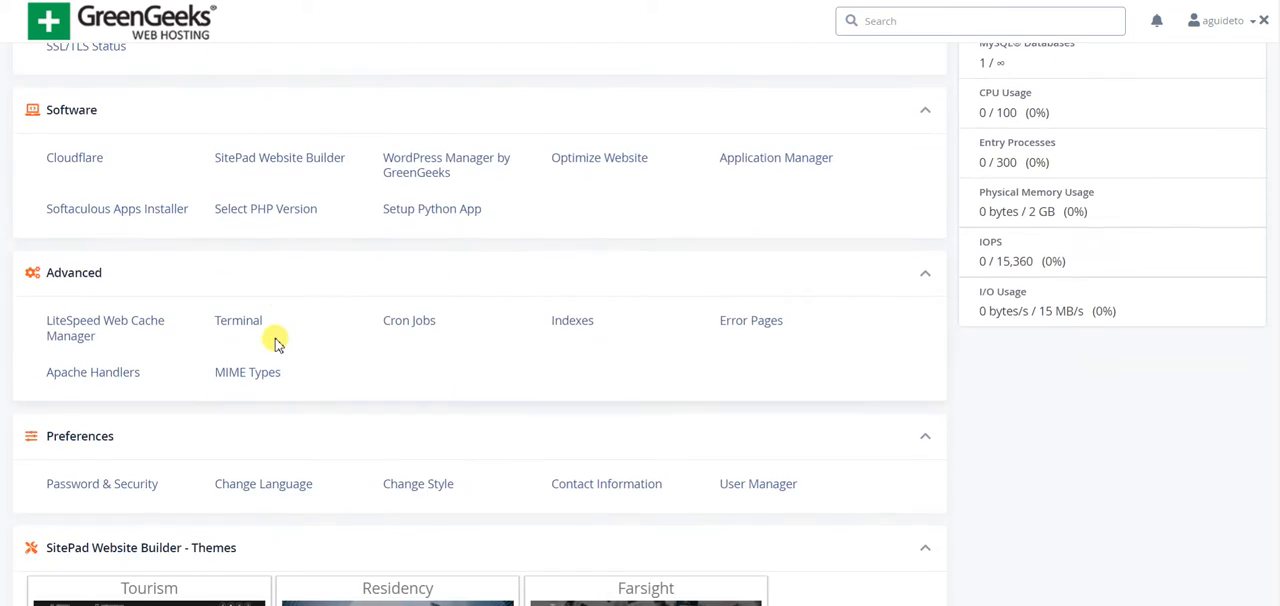
pyautogui.scroll(-8, 280, 330)
pyautogui.scroll(-5, 280, 330)
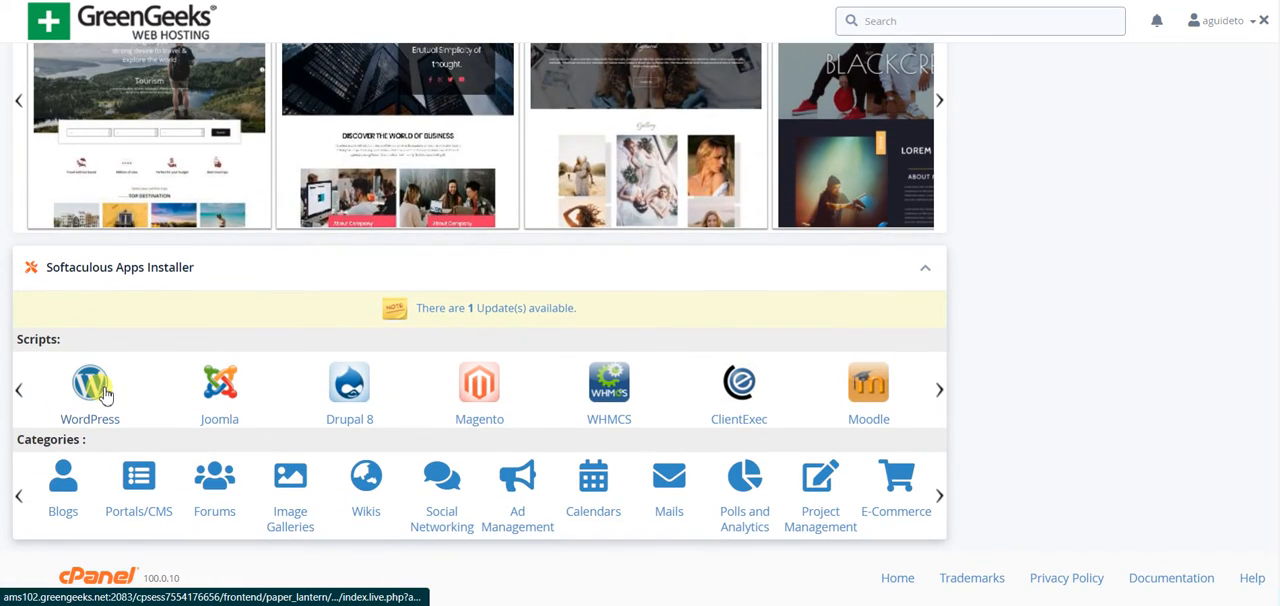
# - Bring up Softaculous's WordPress install form and choose the install domain from the dropdown
pyautogui.click(105, 392)
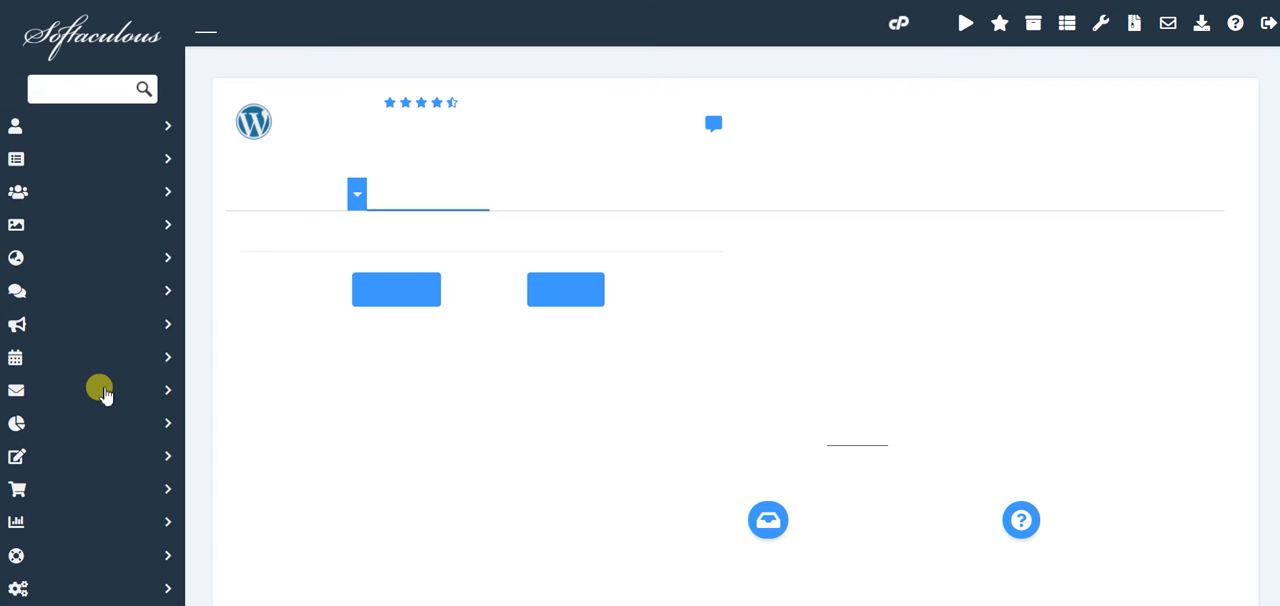
pyautogui.click(331, 204)
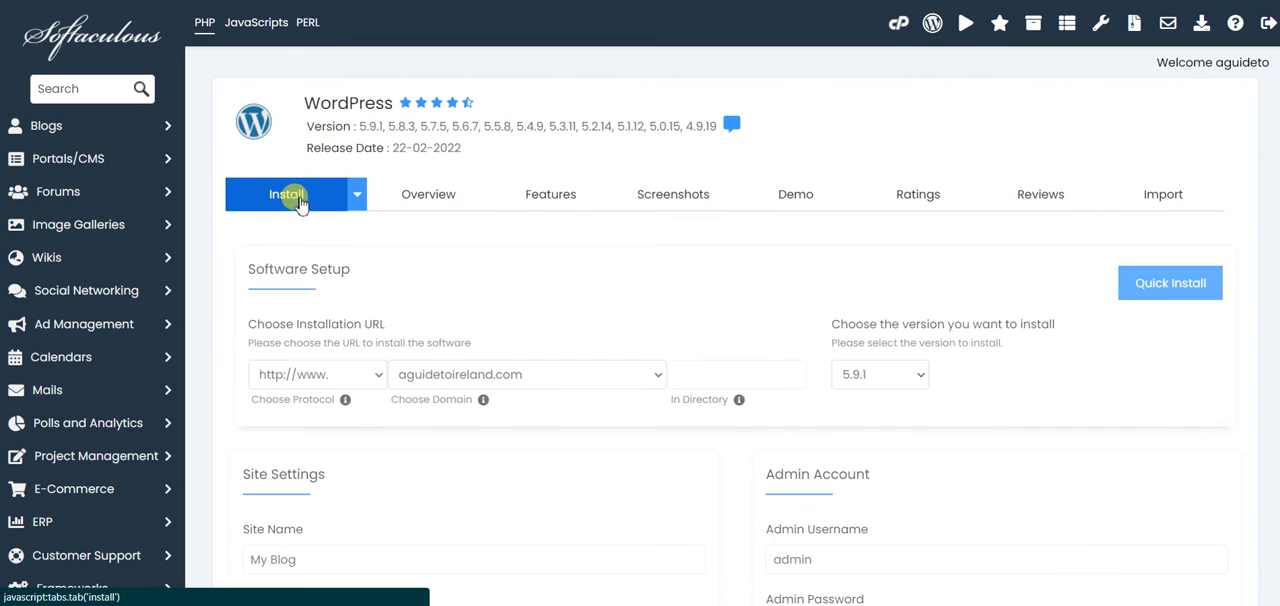
pyautogui.scroll(-2, 620, 300)
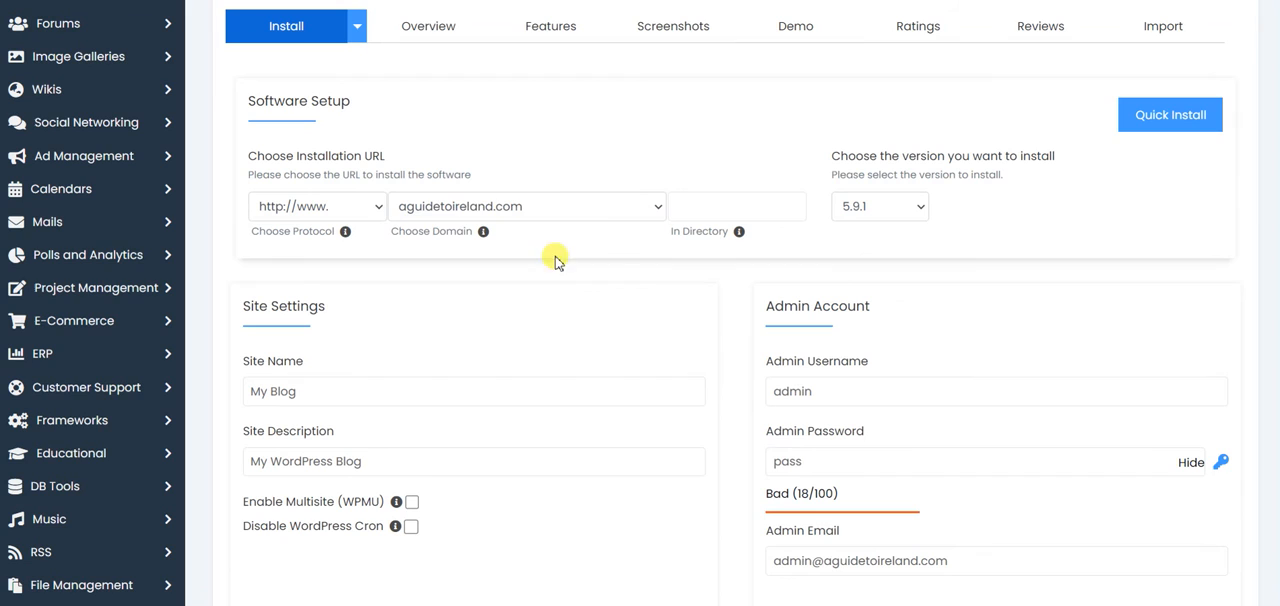
pyautogui.click(570, 206)
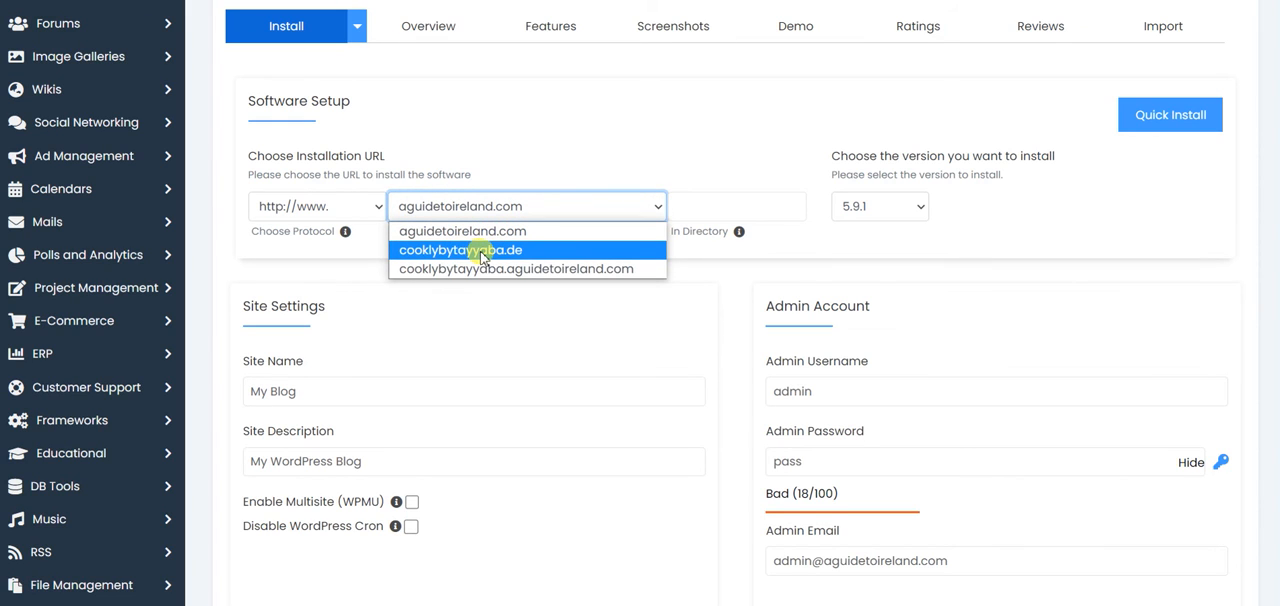
pyautogui.click(481, 250)
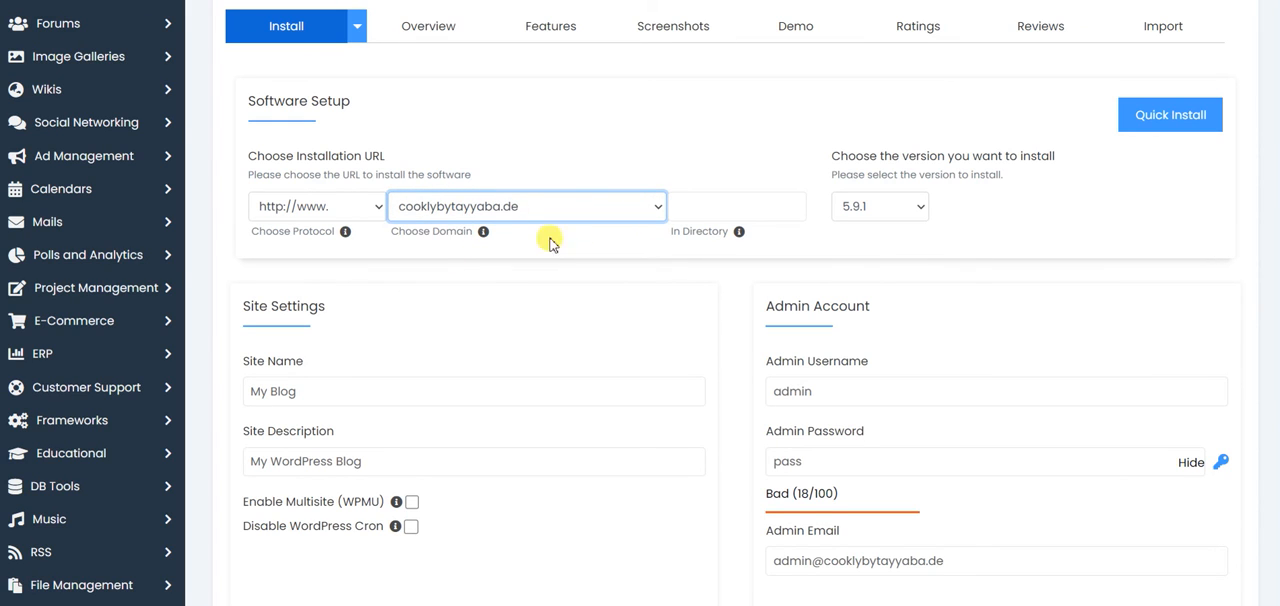
# - Keep WordPress version 5.8.3 in the version dropdown
pyautogui.click(880, 206)
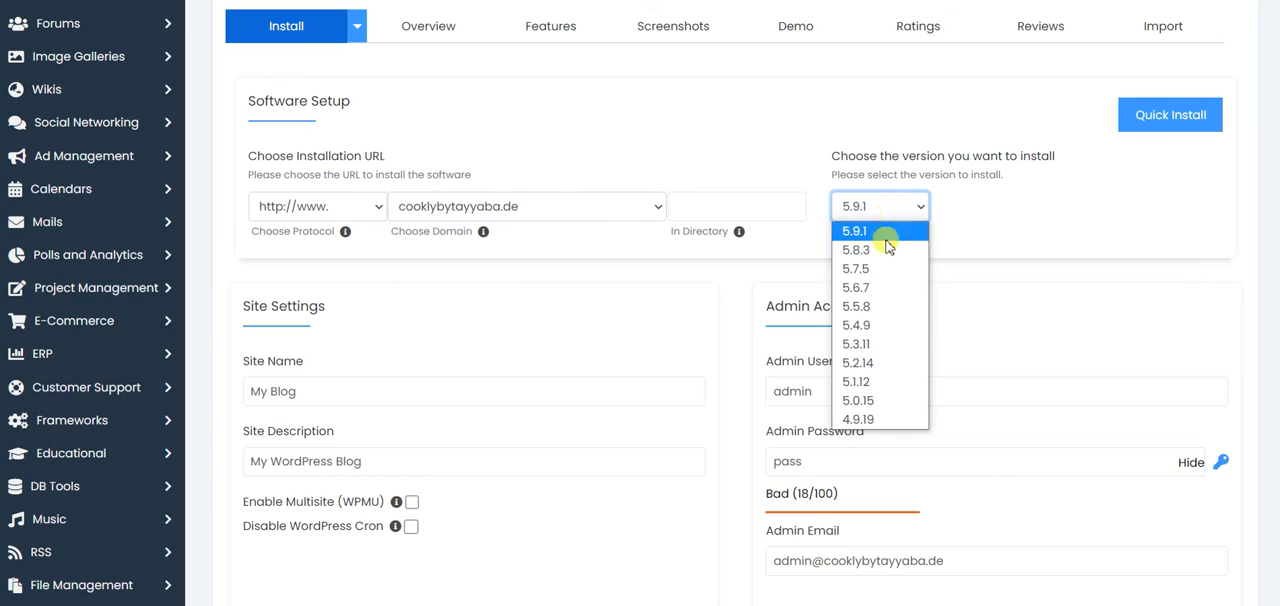
pyautogui.click(862, 238)
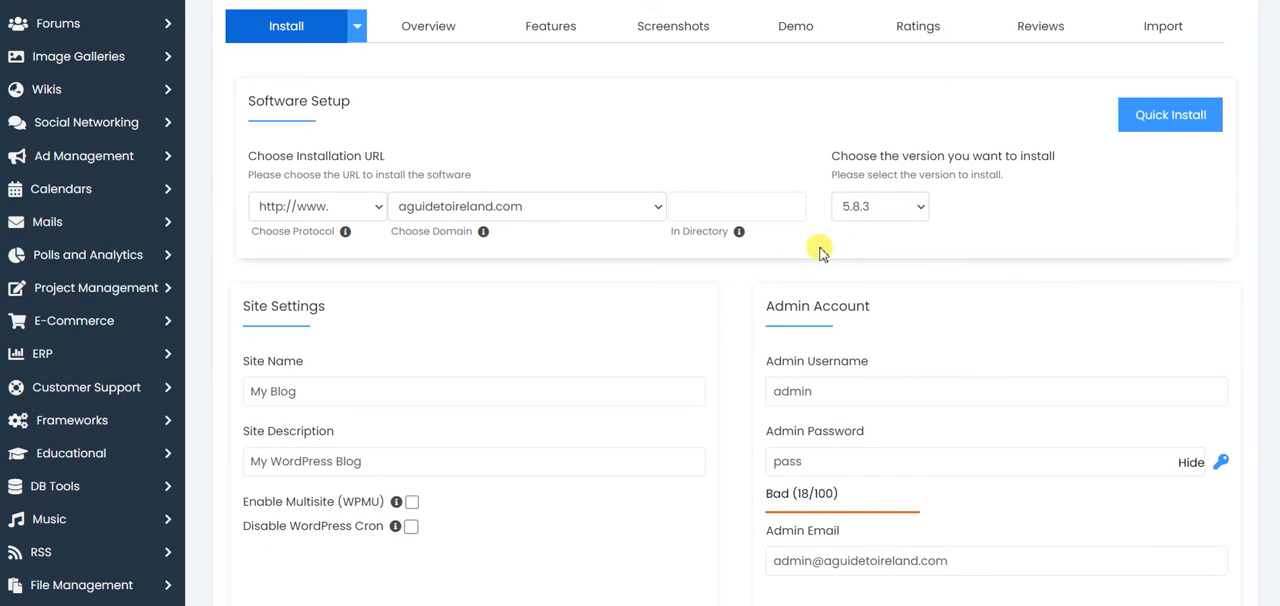
pyautogui.click(891, 210)
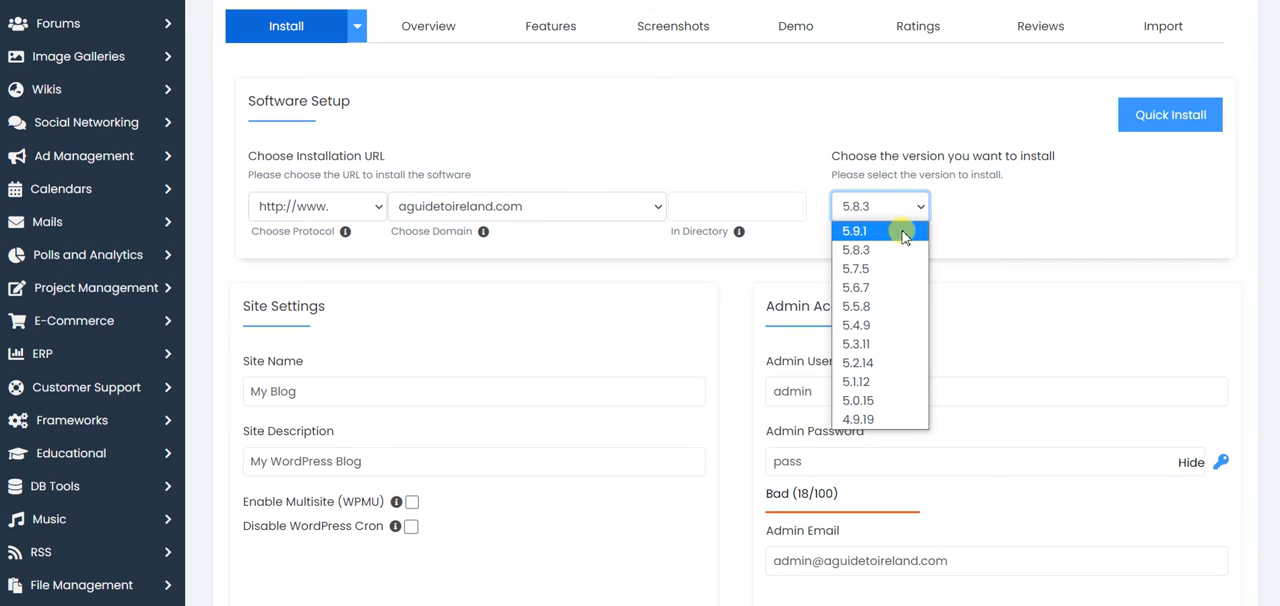
pyautogui.click(858, 250)
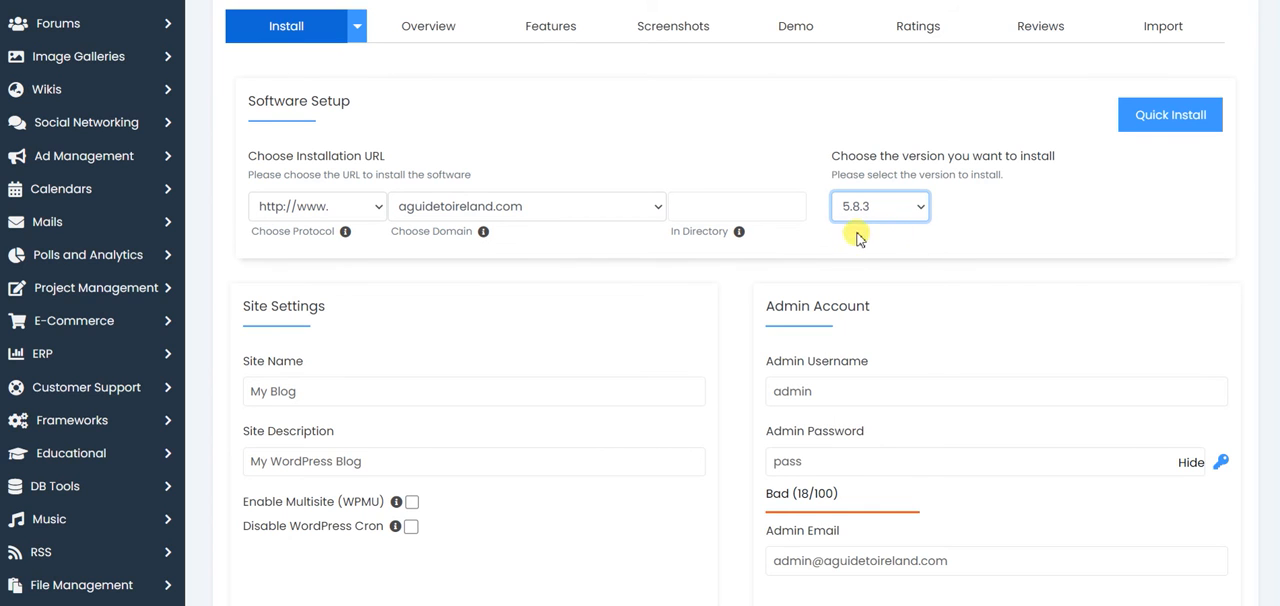
pyautogui.scroll(-5, 735, 300)
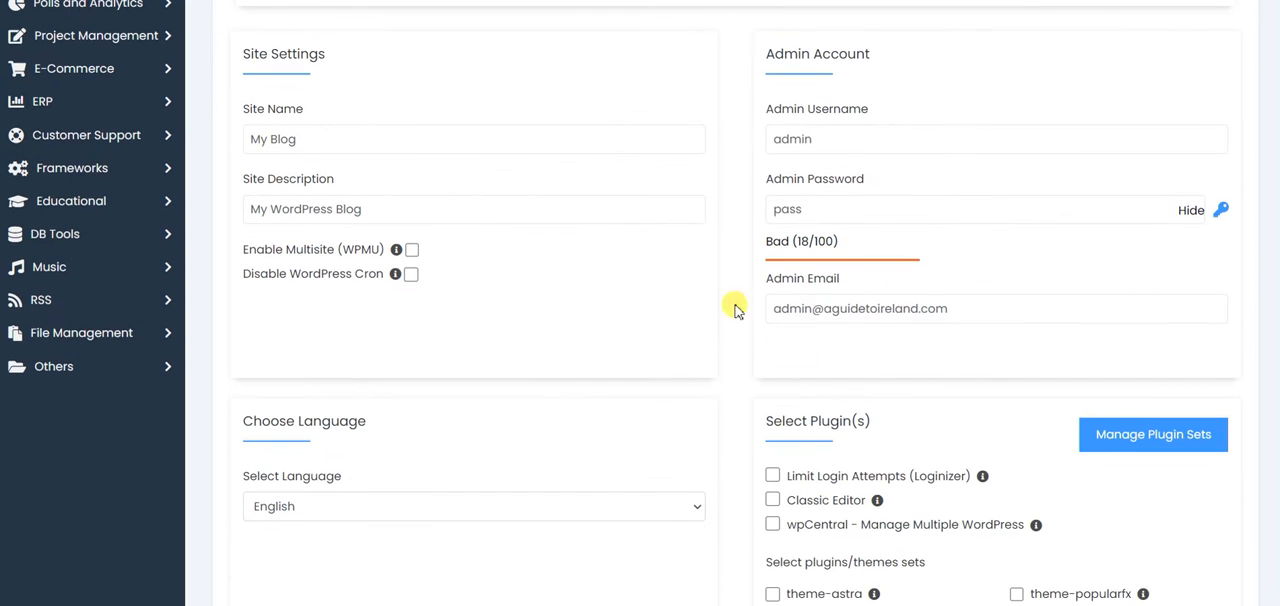
pyautogui.scroll(4, 810, 250)
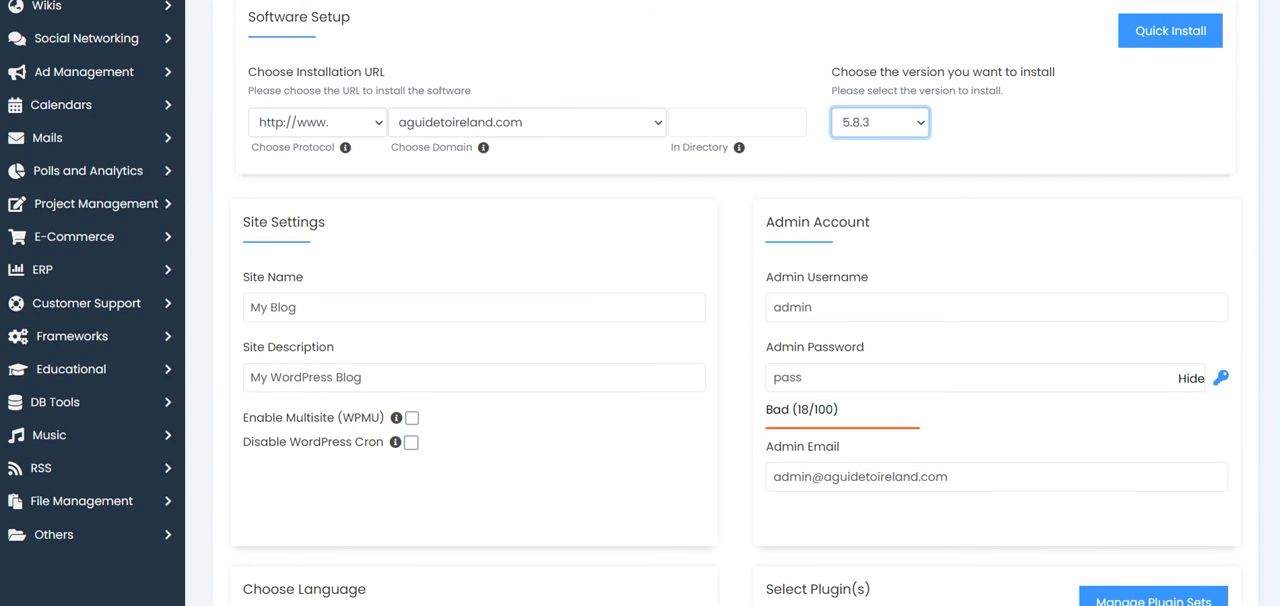
pyautogui.scroll(-6, 620, 270)
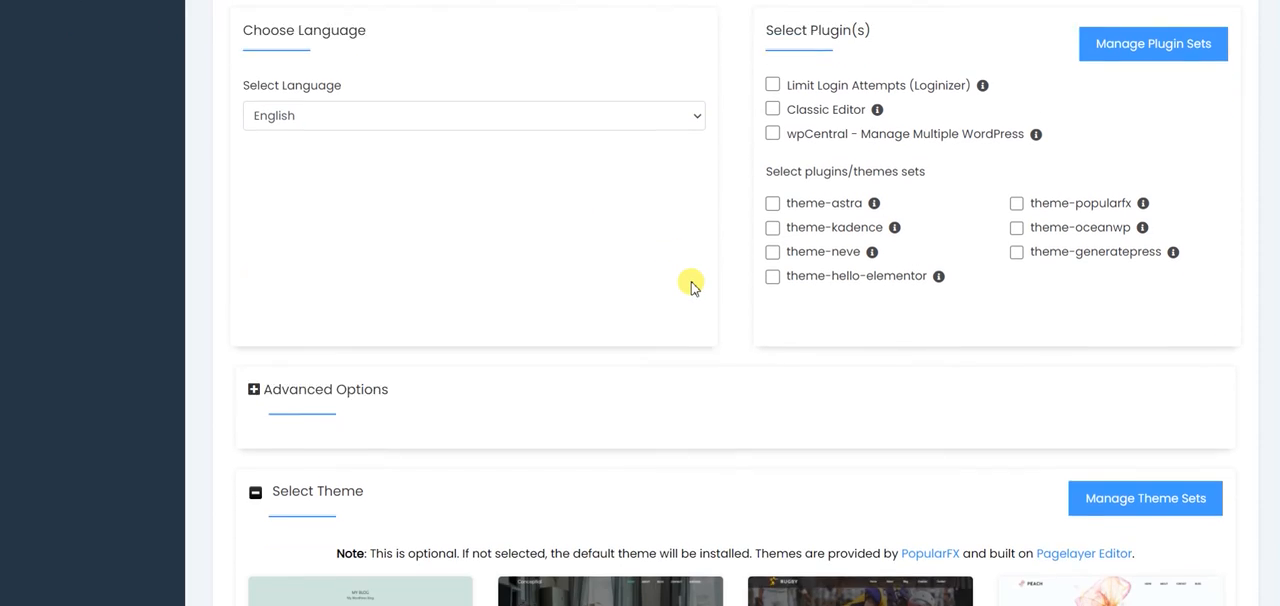
pyautogui.scroll(-2, 700, 280)
pyautogui.scroll(1, 725, 283)
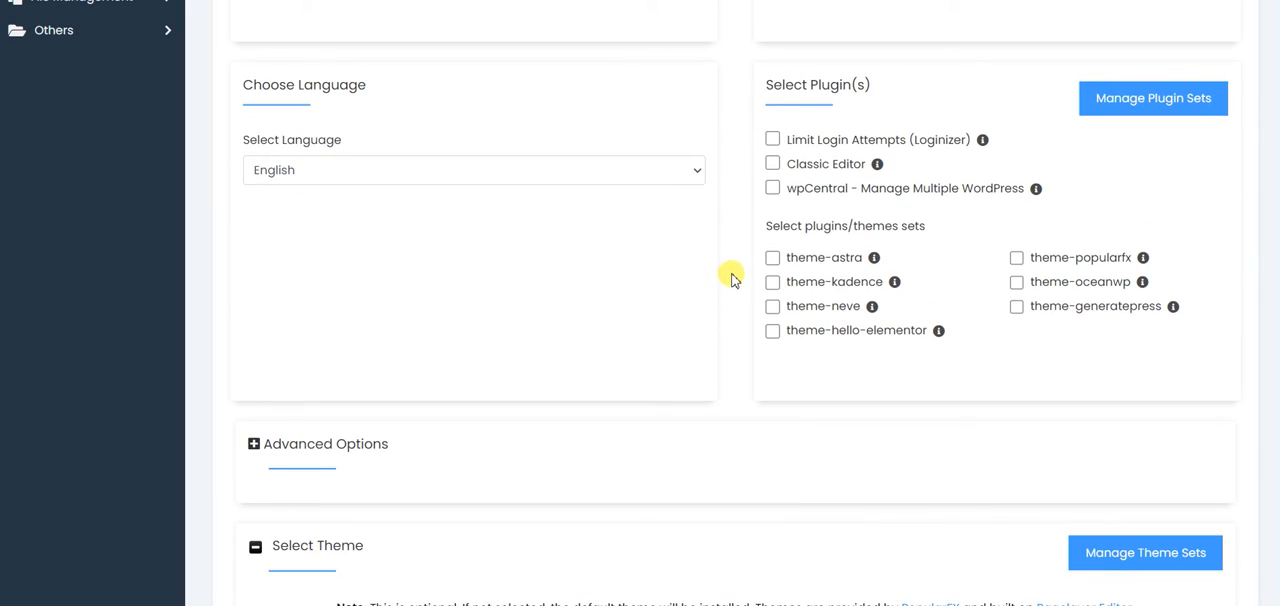
# - Tick Limit Login Attempts, Classic Editor and the theme-hello-elementor set for the install
pyautogui.click(773, 139)
pyautogui.click(773, 163)
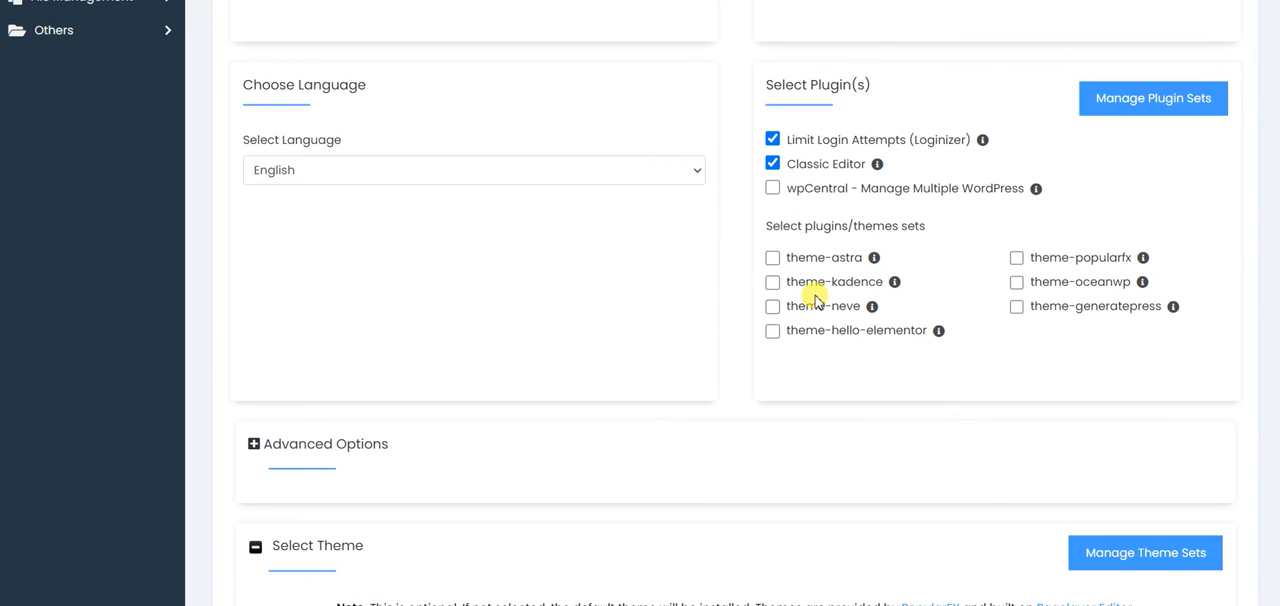
pyautogui.click(772, 330)
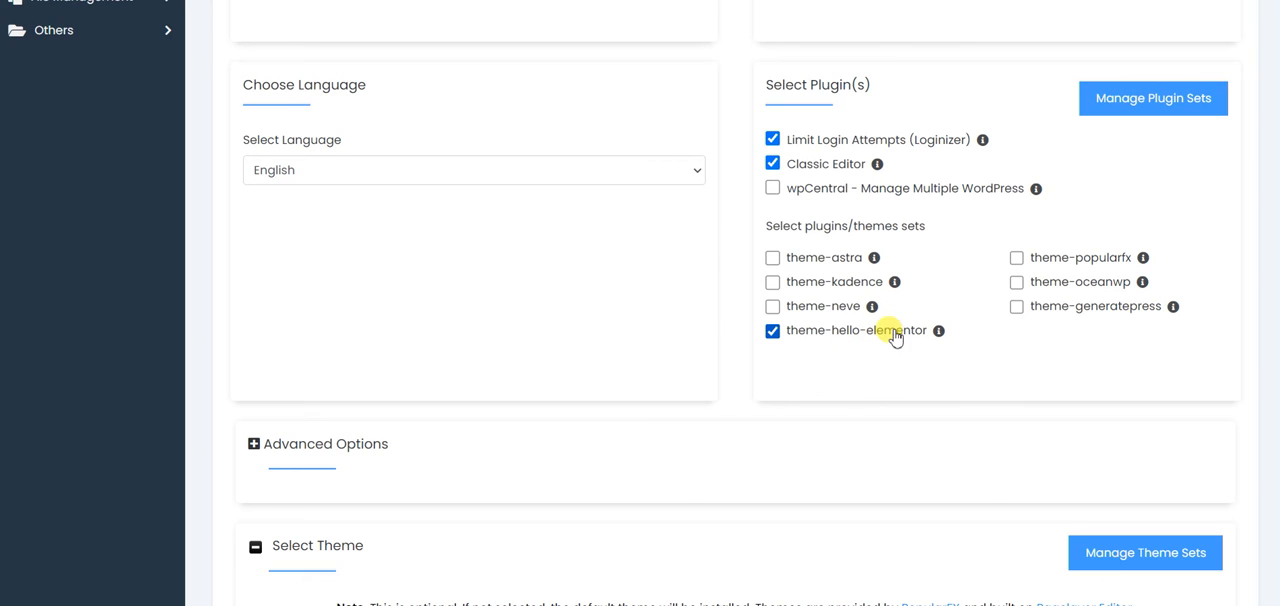
pyautogui.scroll(-3, 893, 337)
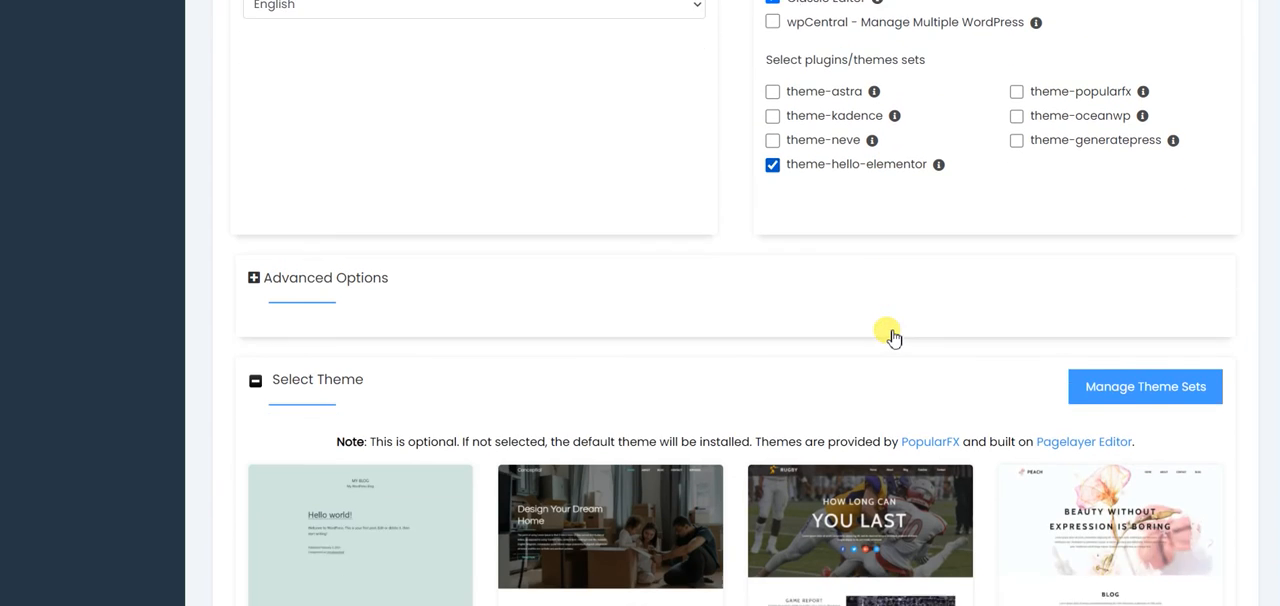
pyautogui.scroll(-2, 810, 200)
pyautogui.scroll(-2, 810, 200)
pyautogui.scroll(-2, 755, 196)
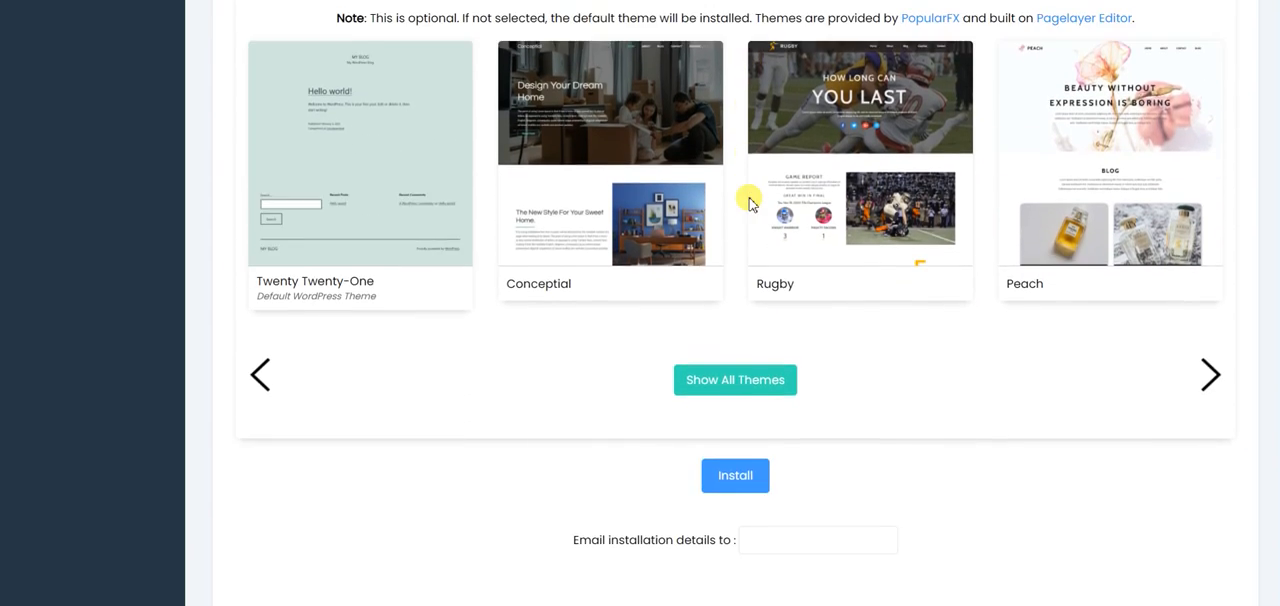
pyautogui.scroll(-1, 760, 250)
# - Fill a saved address for installation details and submit, getting the 'already exists at aguidetoireland.com' error
pyautogui.click(793, 435)
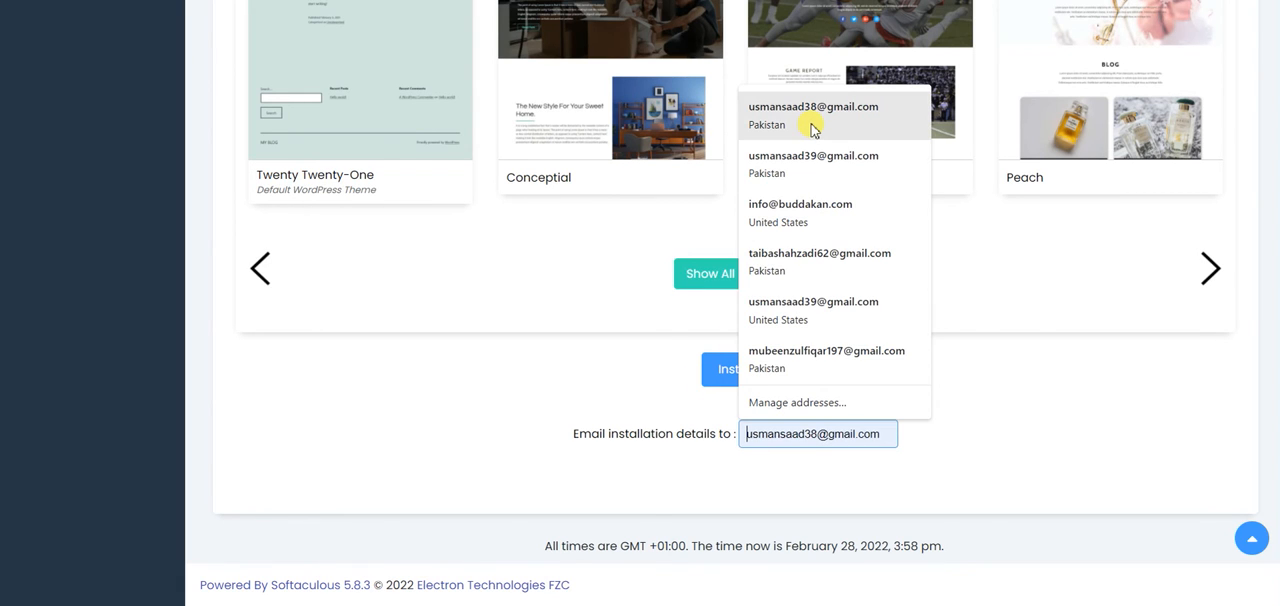
pyautogui.click(838, 262)
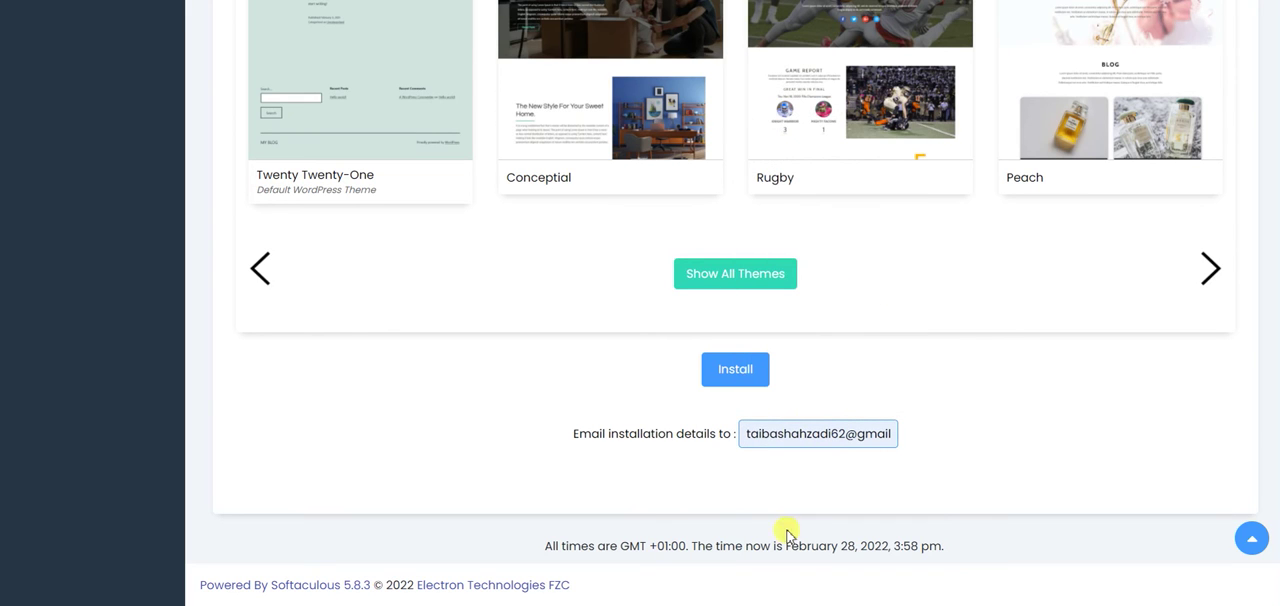
pyautogui.click(735, 370)
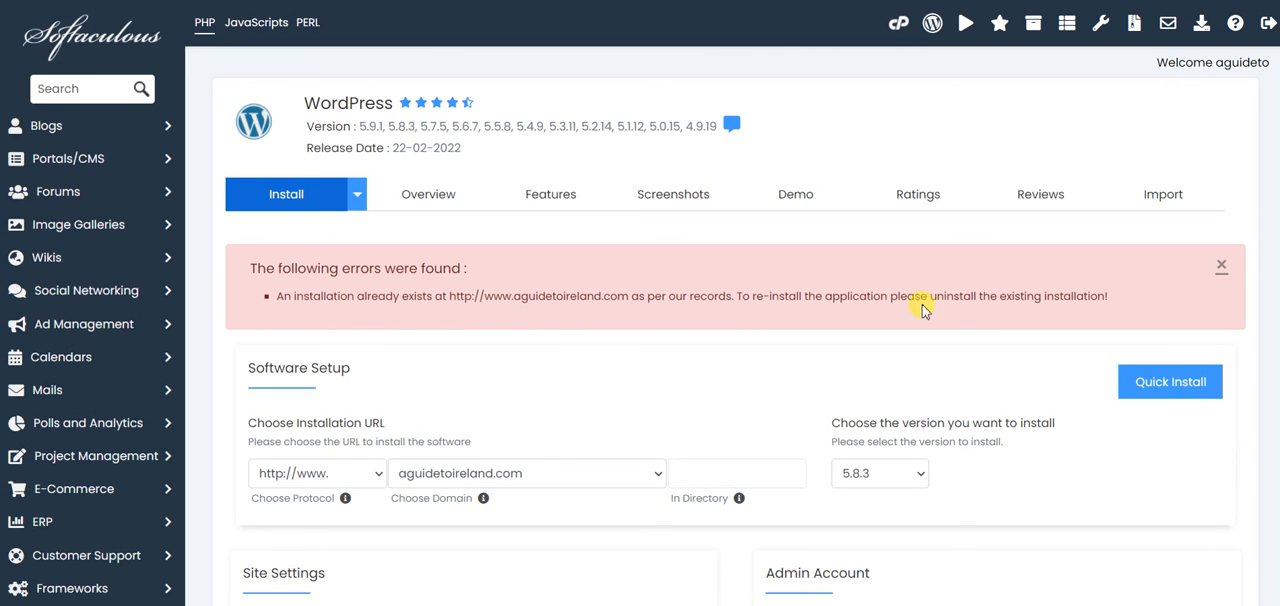
pyautogui.scroll(-2, 700, 350)
# - Choose cooklybytayyaba.de as the install domain and install WordPress 5.8 successfully
pyautogui.click(600, 304)
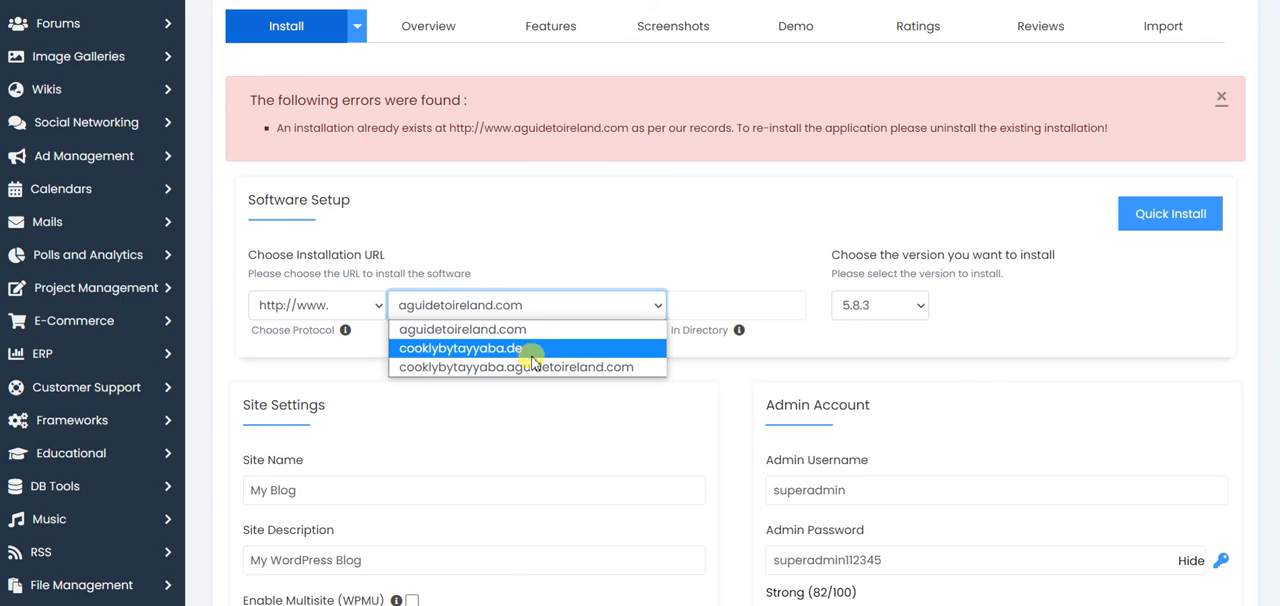
pyautogui.click(524, 348)
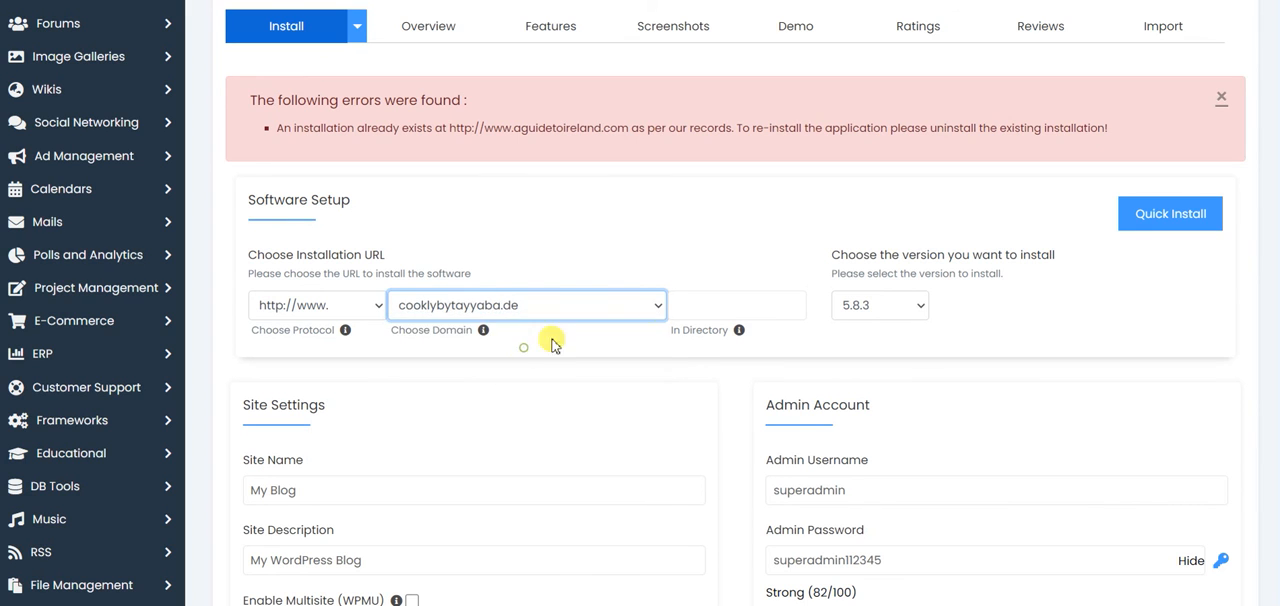
pyautogui.scroll(2, 760, 288)
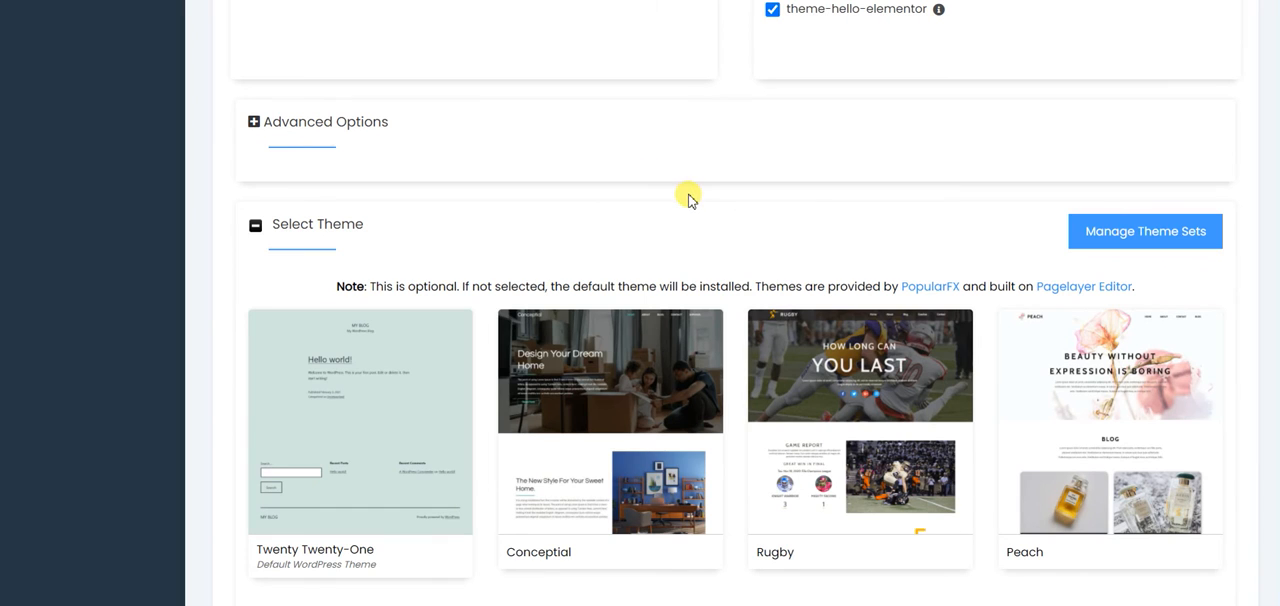
pyautogui.scroll(-3, 687, 197)
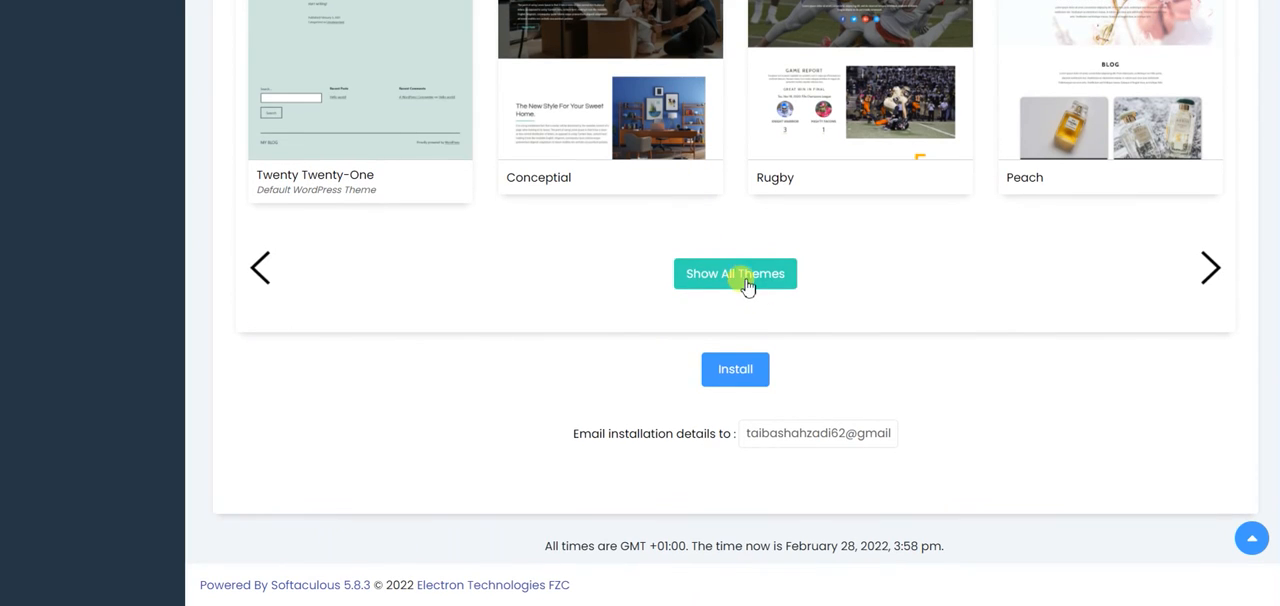
pyautogui.click(735, 524)
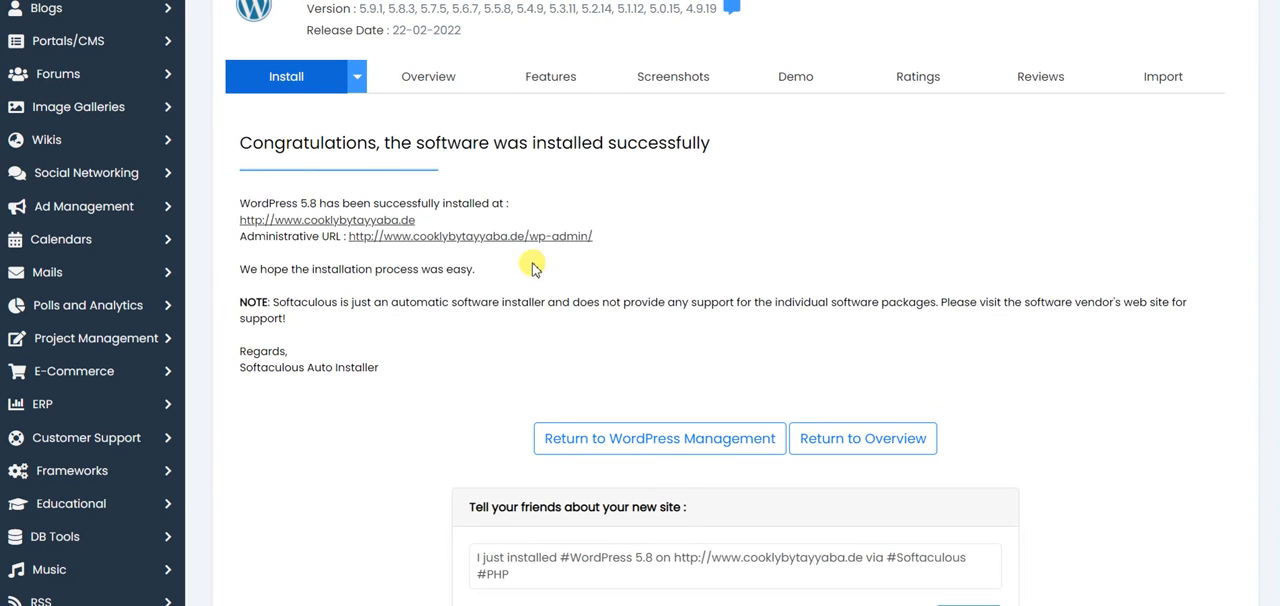
pyautogui.moveTo(416, 220); pyautogui.dragTo(238, 220)
pyautogui.hotkey('ctrl', 'c')
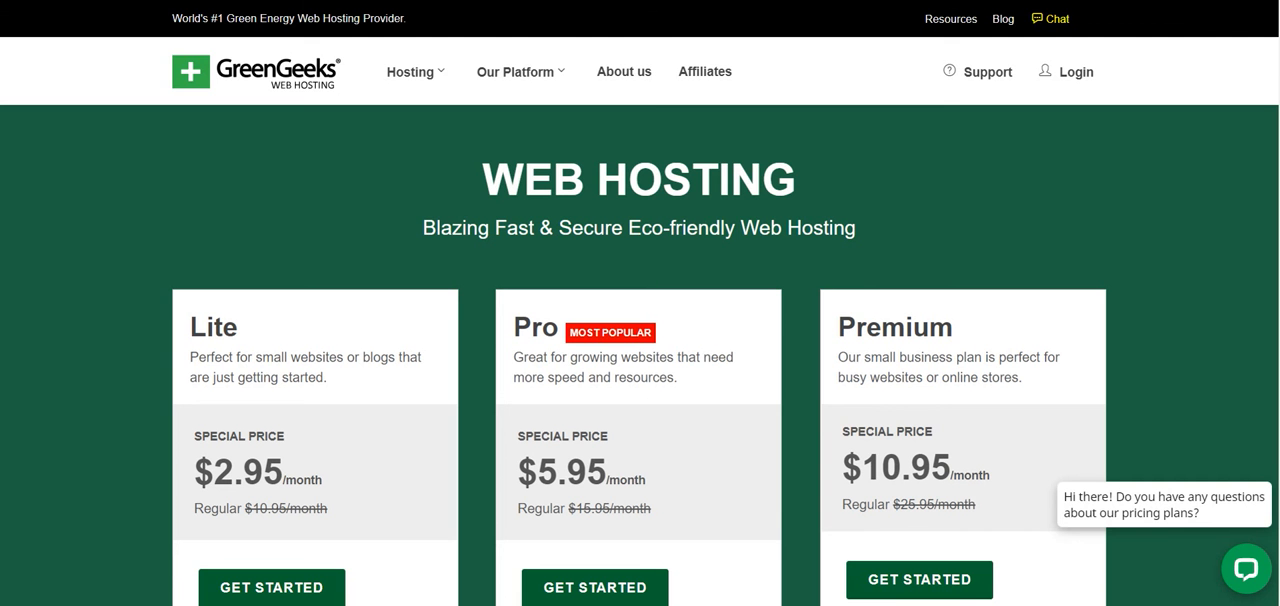
pyautogui.hotkey('ctrl', 'v')
pyautogui.press('Return')
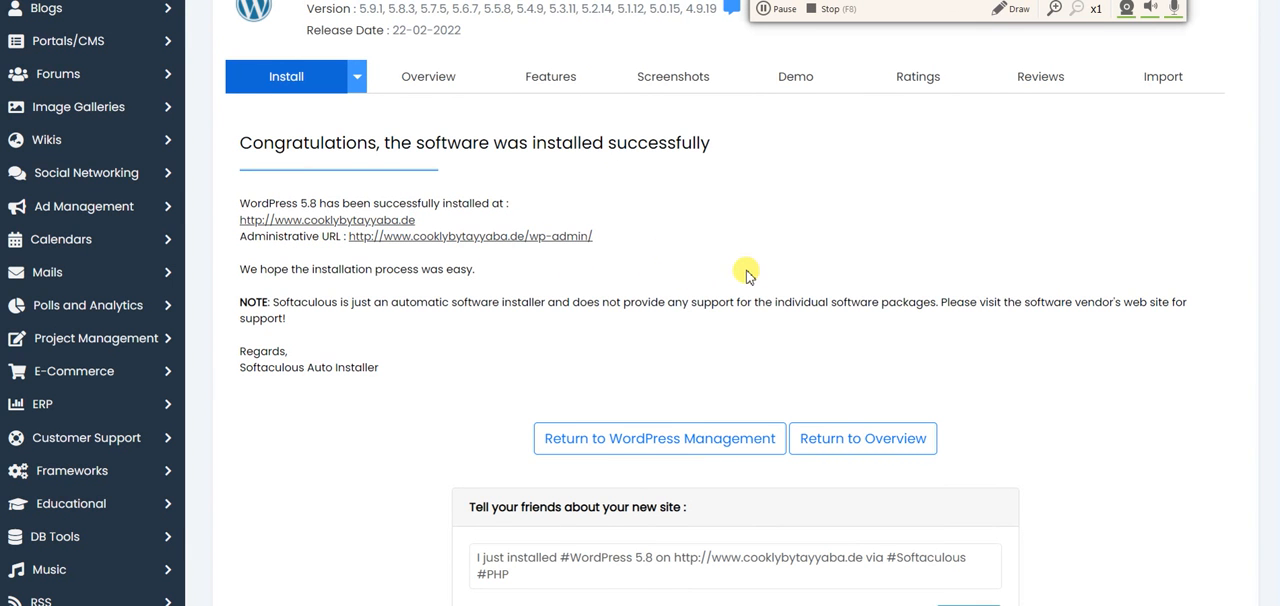
pyautogui.scroll(-3, 748, 268)
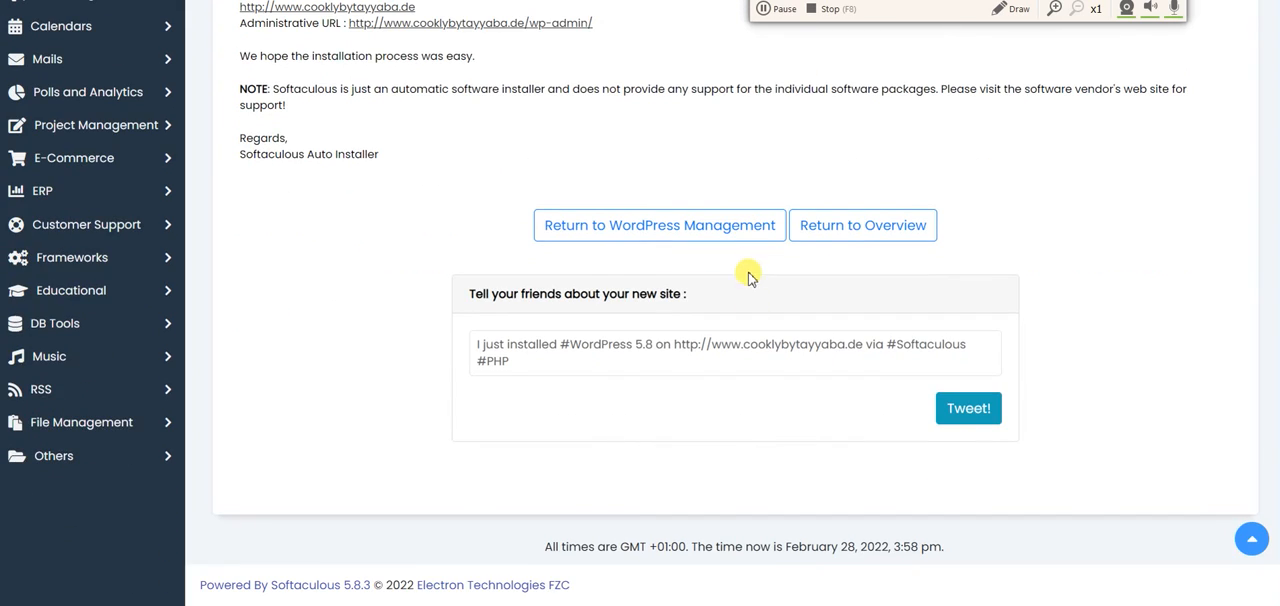
pyautogui.scroll(3, 748, 268)
pyautogui.scroll(3, 748, 268)
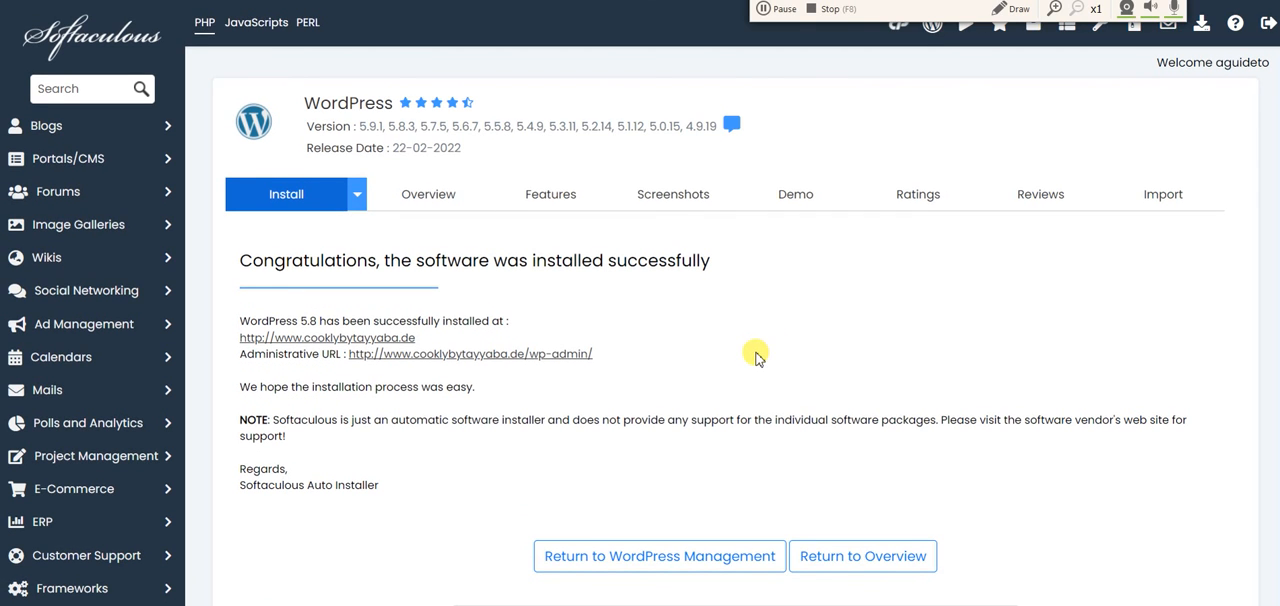